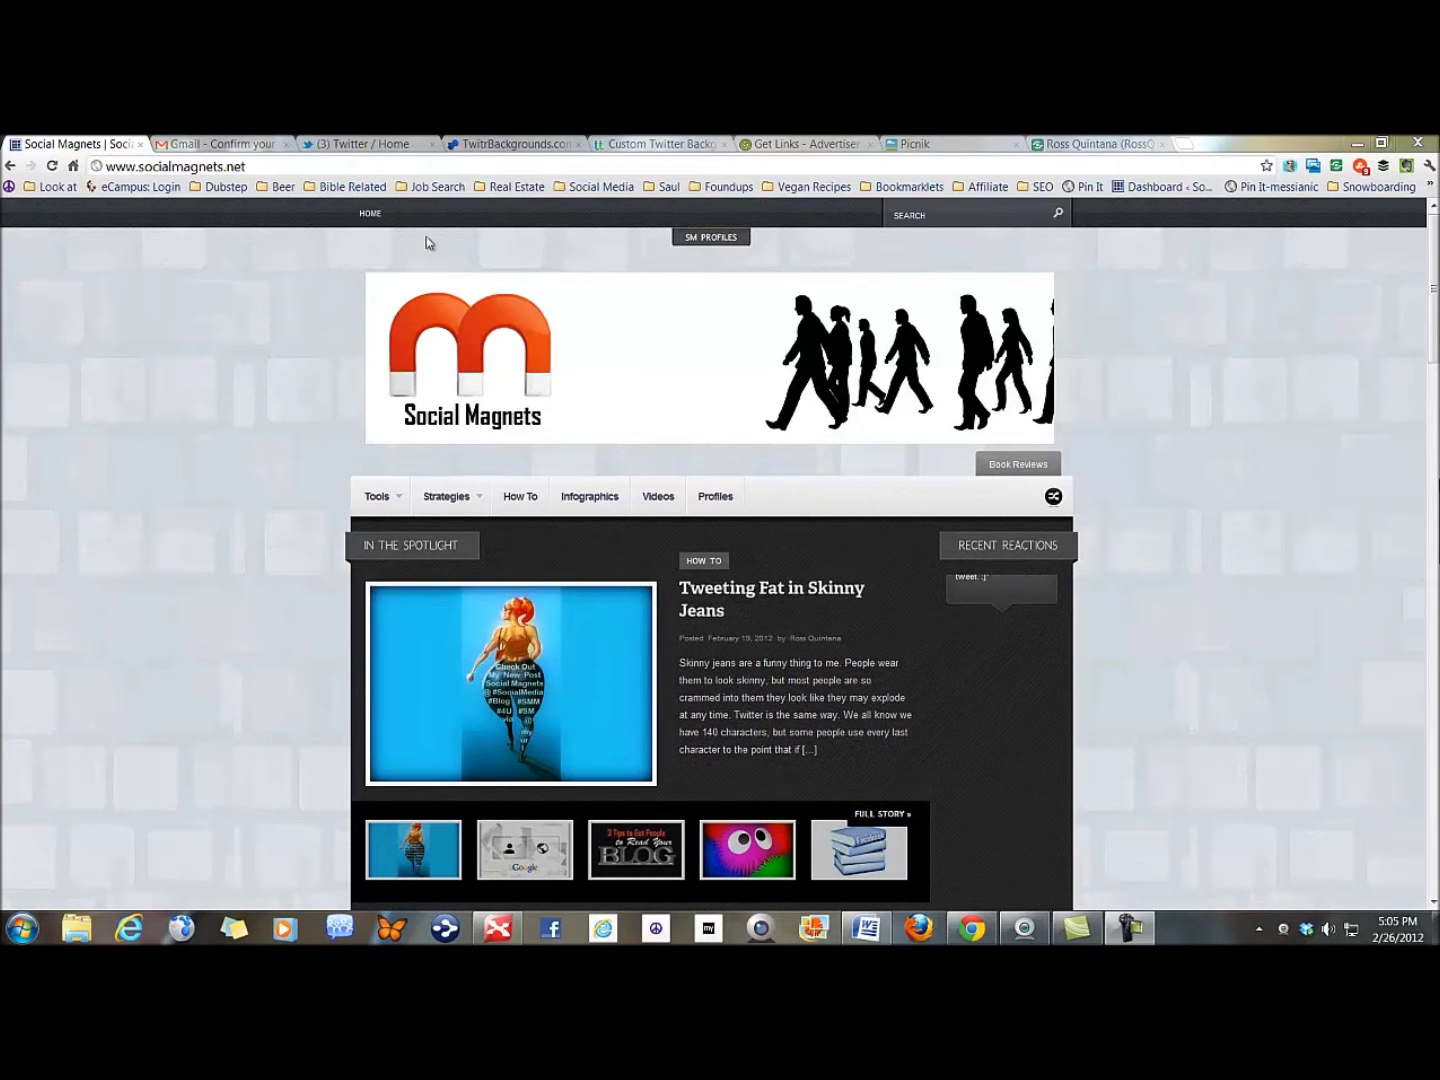
# - From the Twitter home timeline, go through the account menu's Settings to the Design page
pyautogui.click(365, 145)
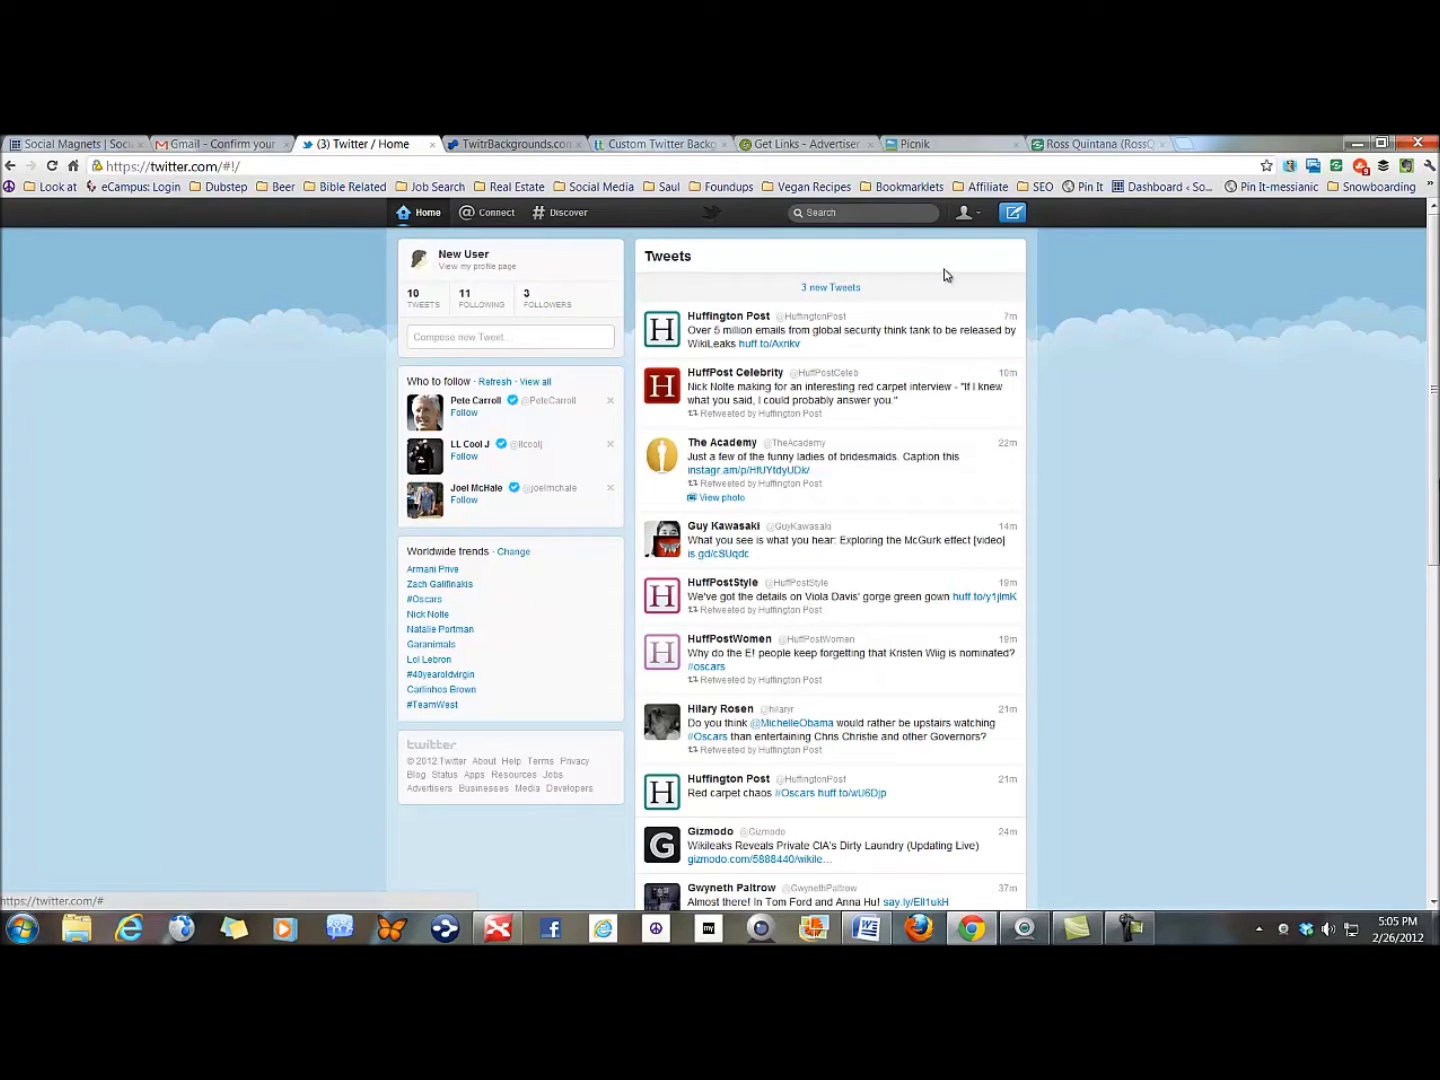
pyautogui.click(968, 214)
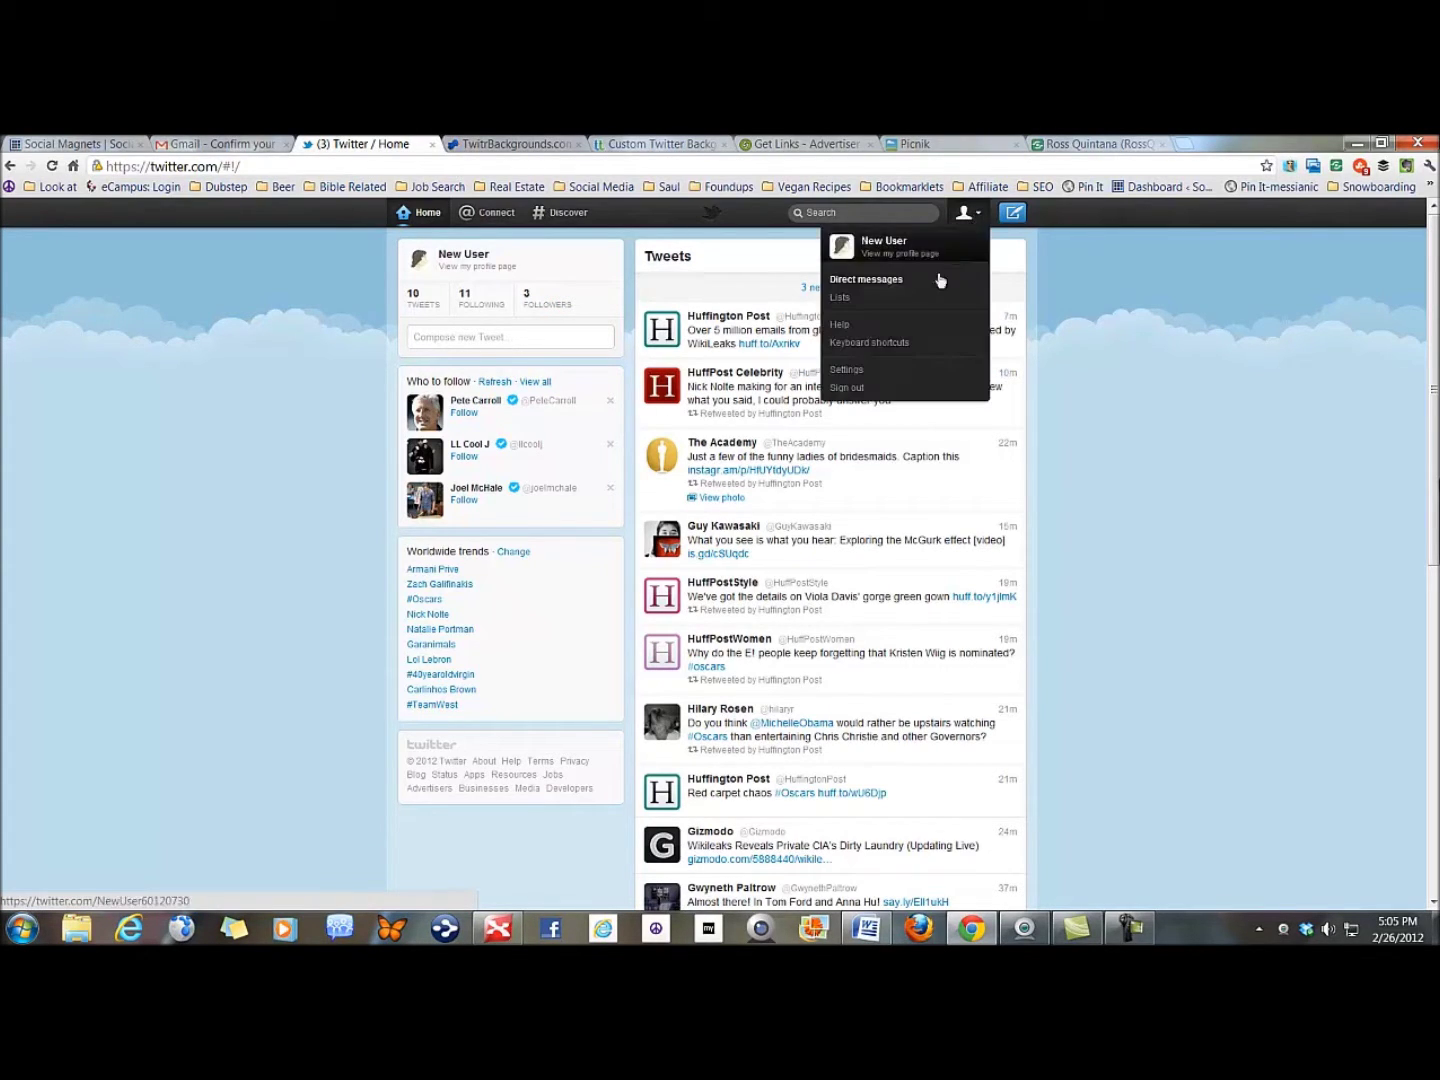
pyautogui.click(856, 376)
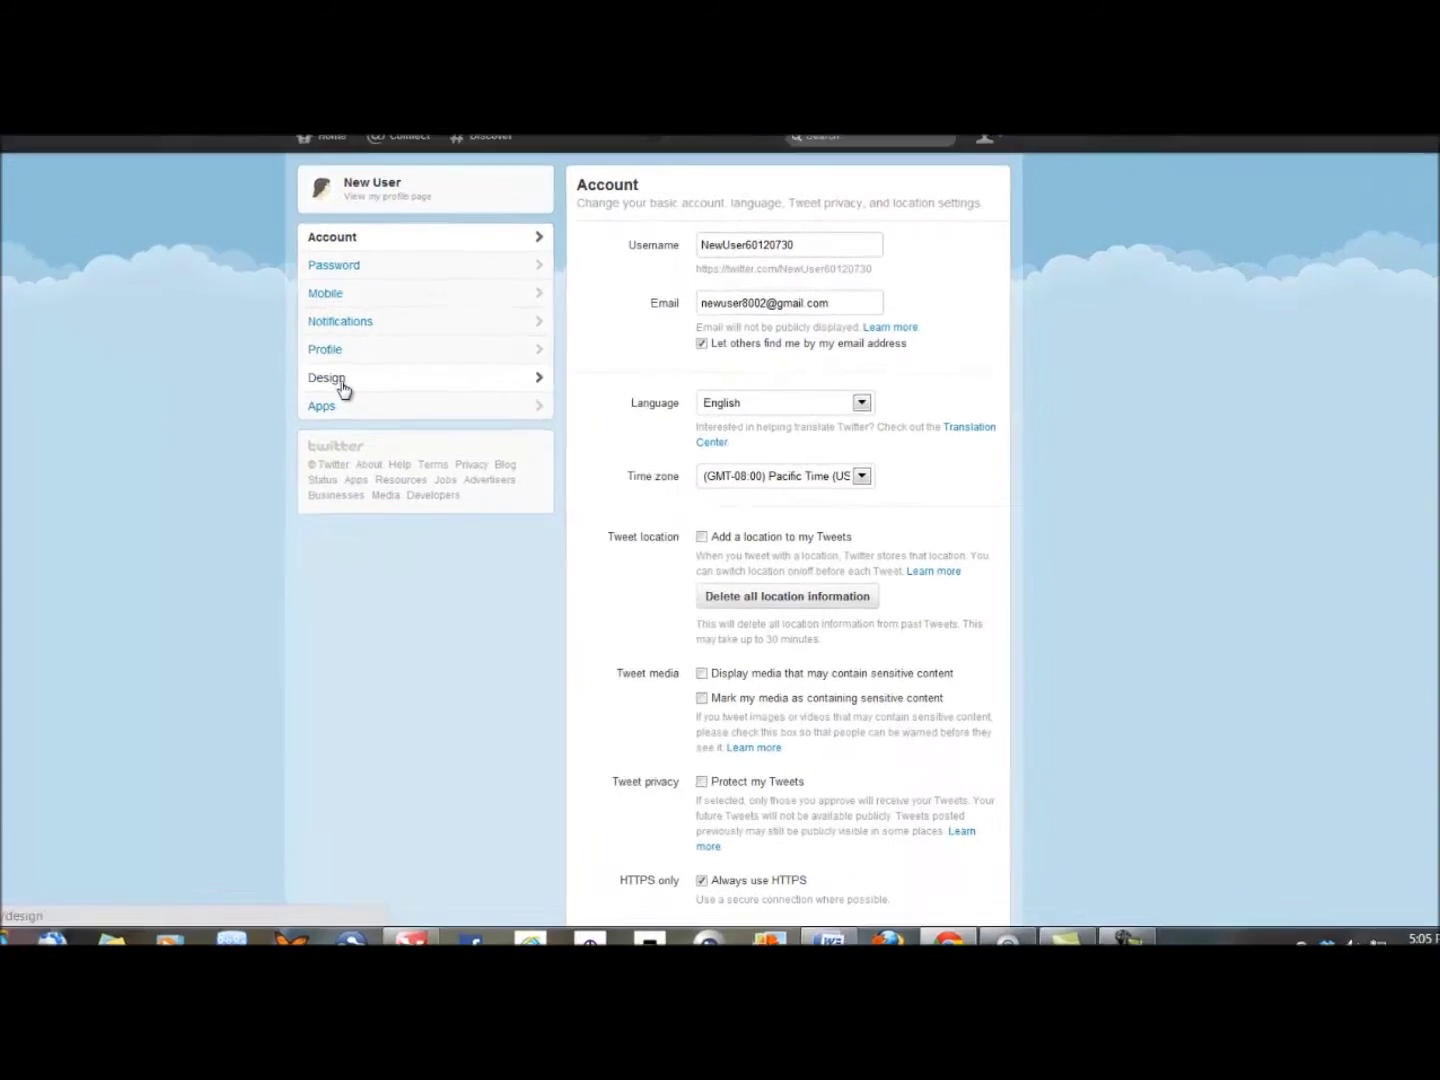
pyautogui.click(72, 252)
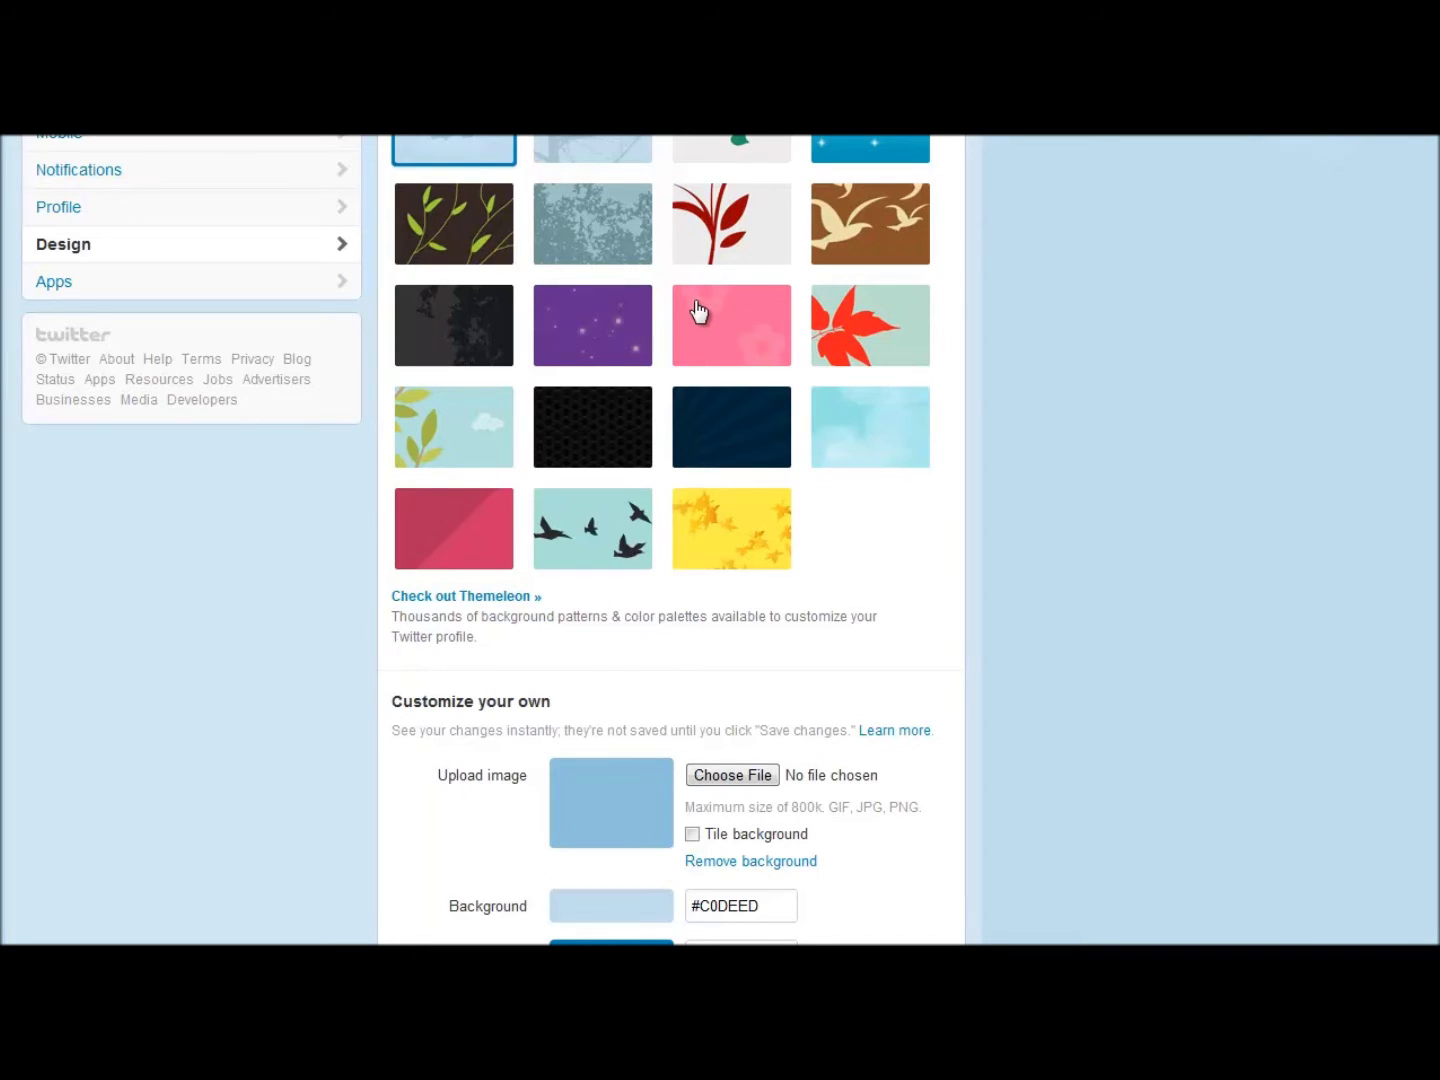
# - Preview the birds, leaves, dark grey and red leaf themes, then return to light blue clouds
pyautogui.click(608, 146)
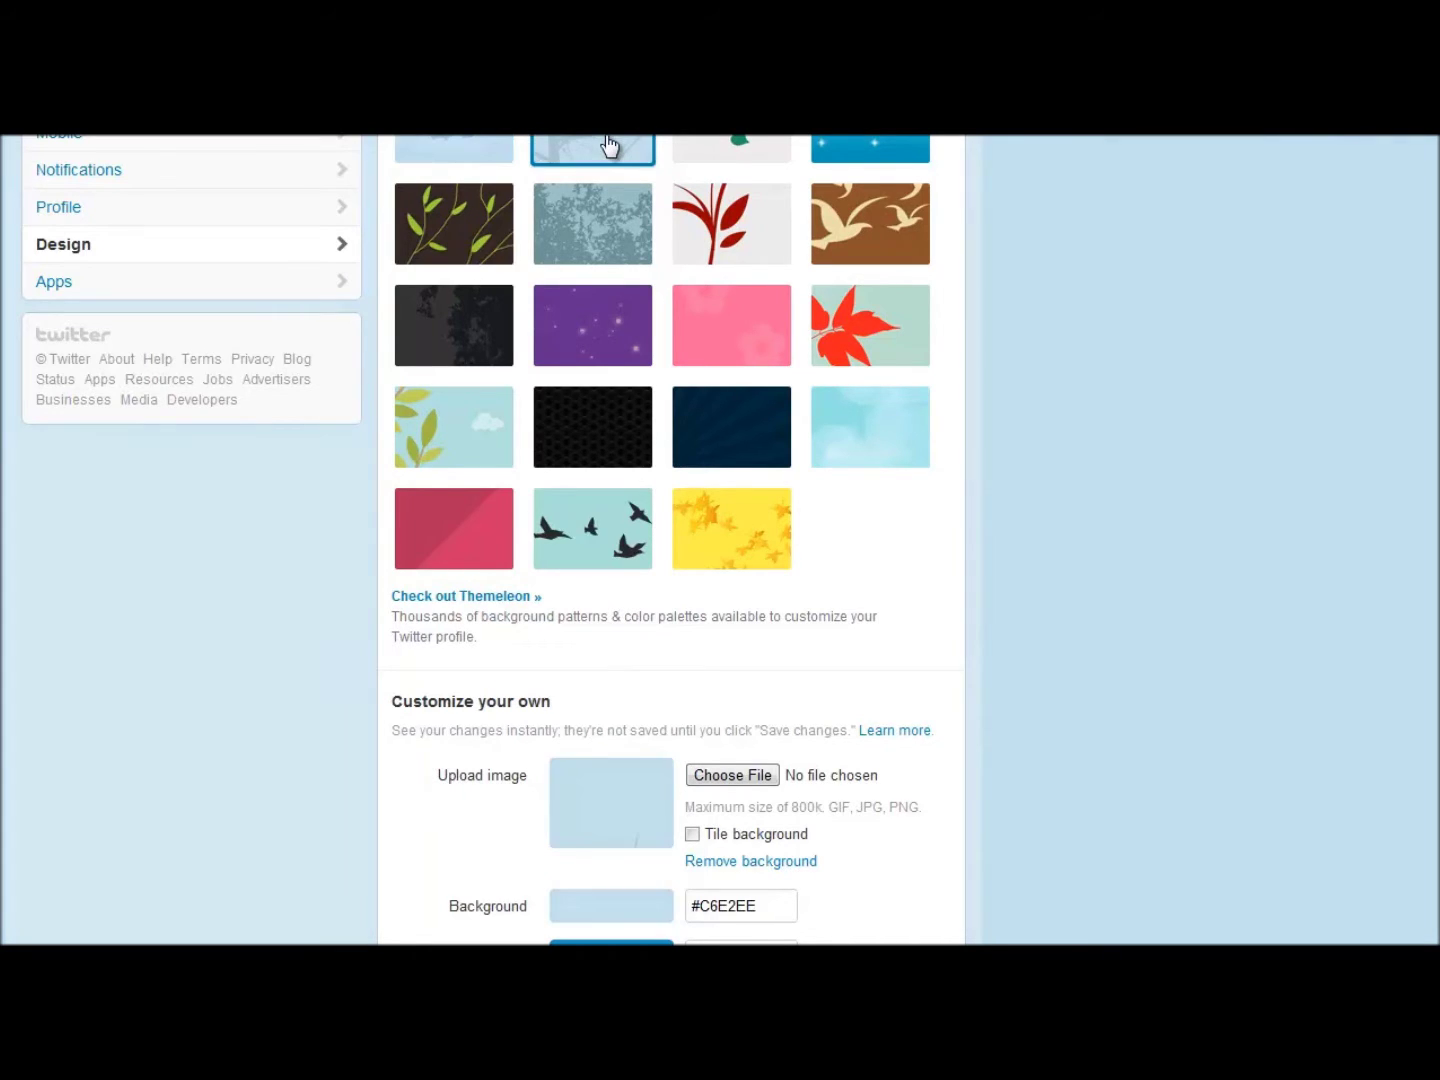
pyautogui.click(726, 147)
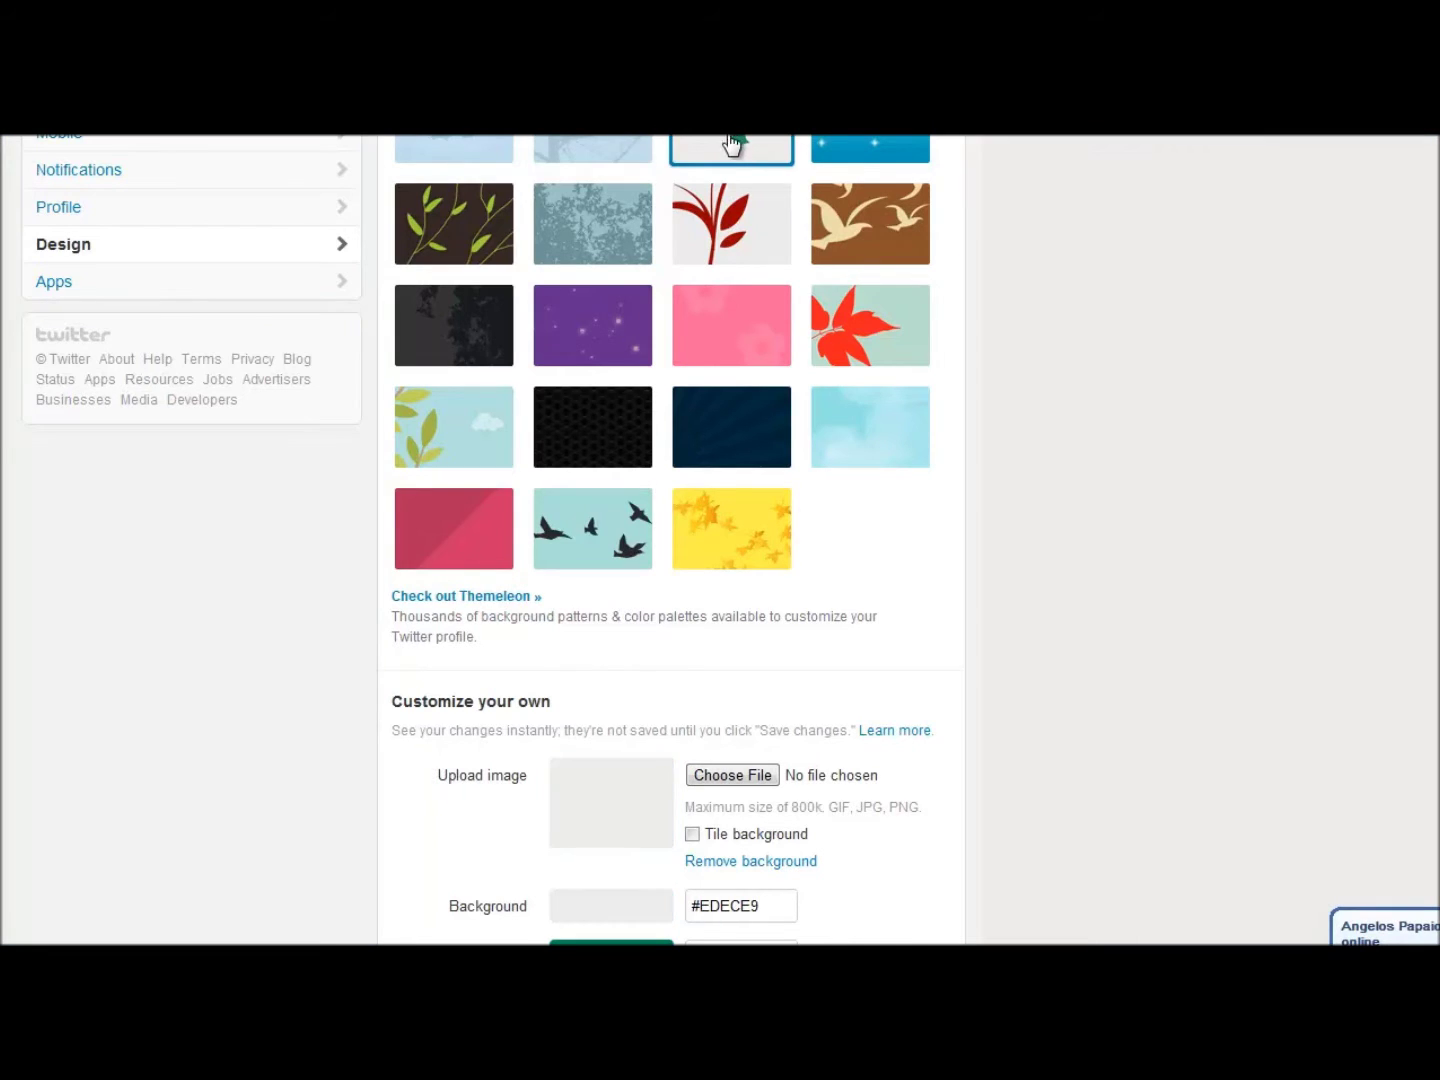
pyautogui.click(862, 229)
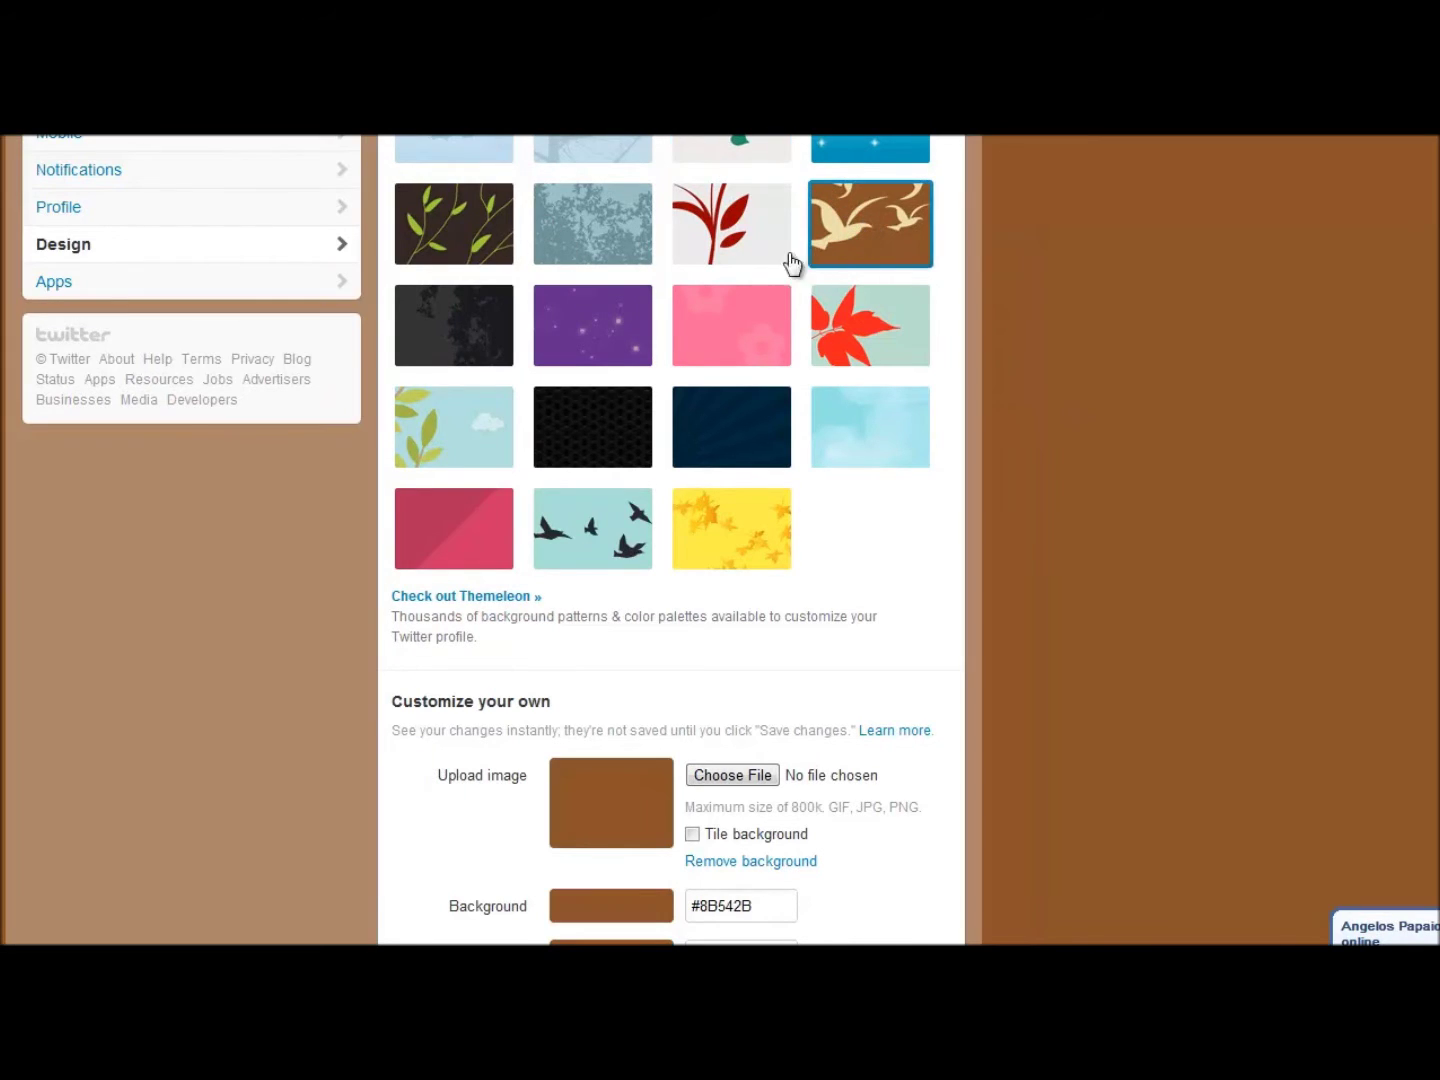
pyautogui.click(484, 236)
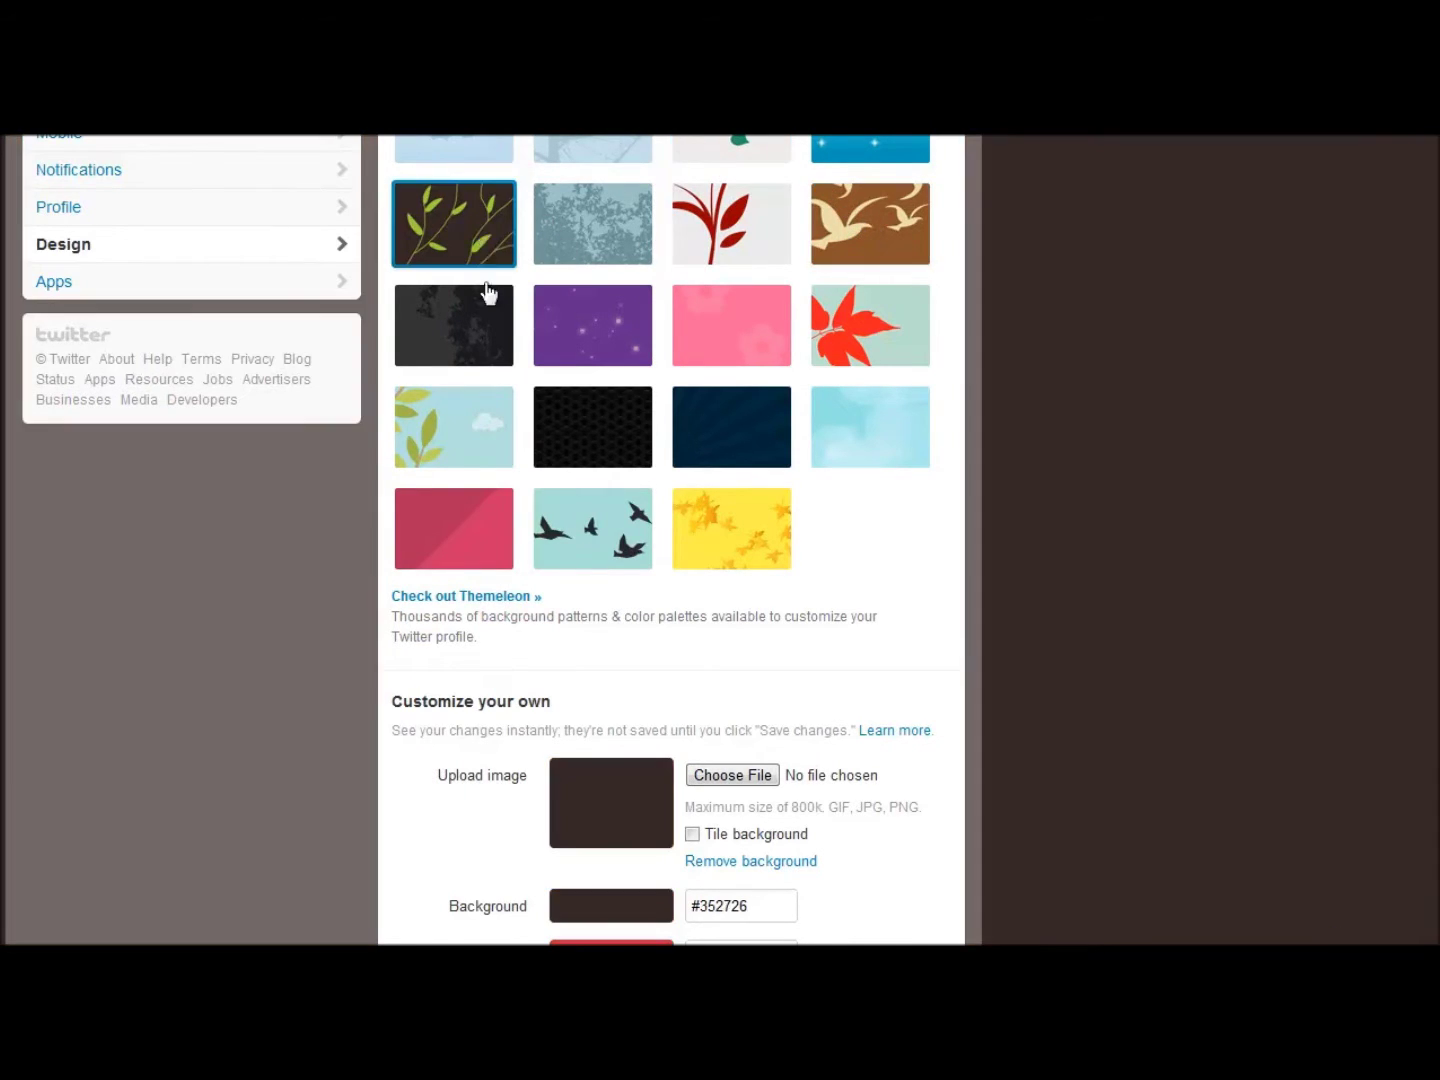
pyautogui.click(490, 319)
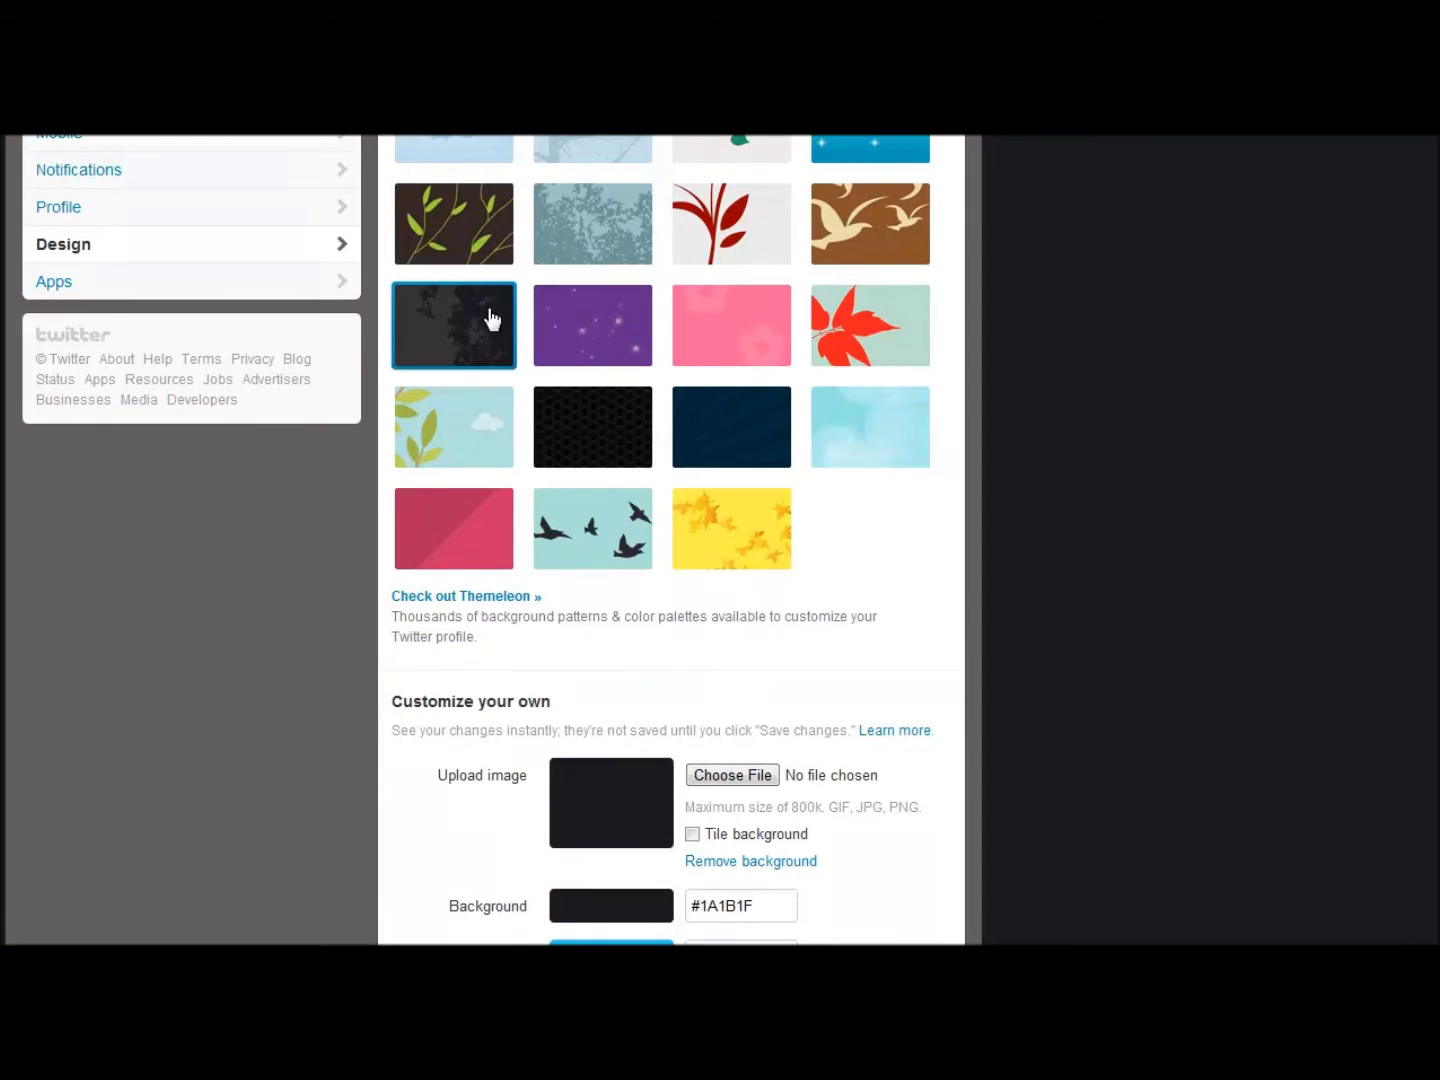
pyautogui.click(841, 353)
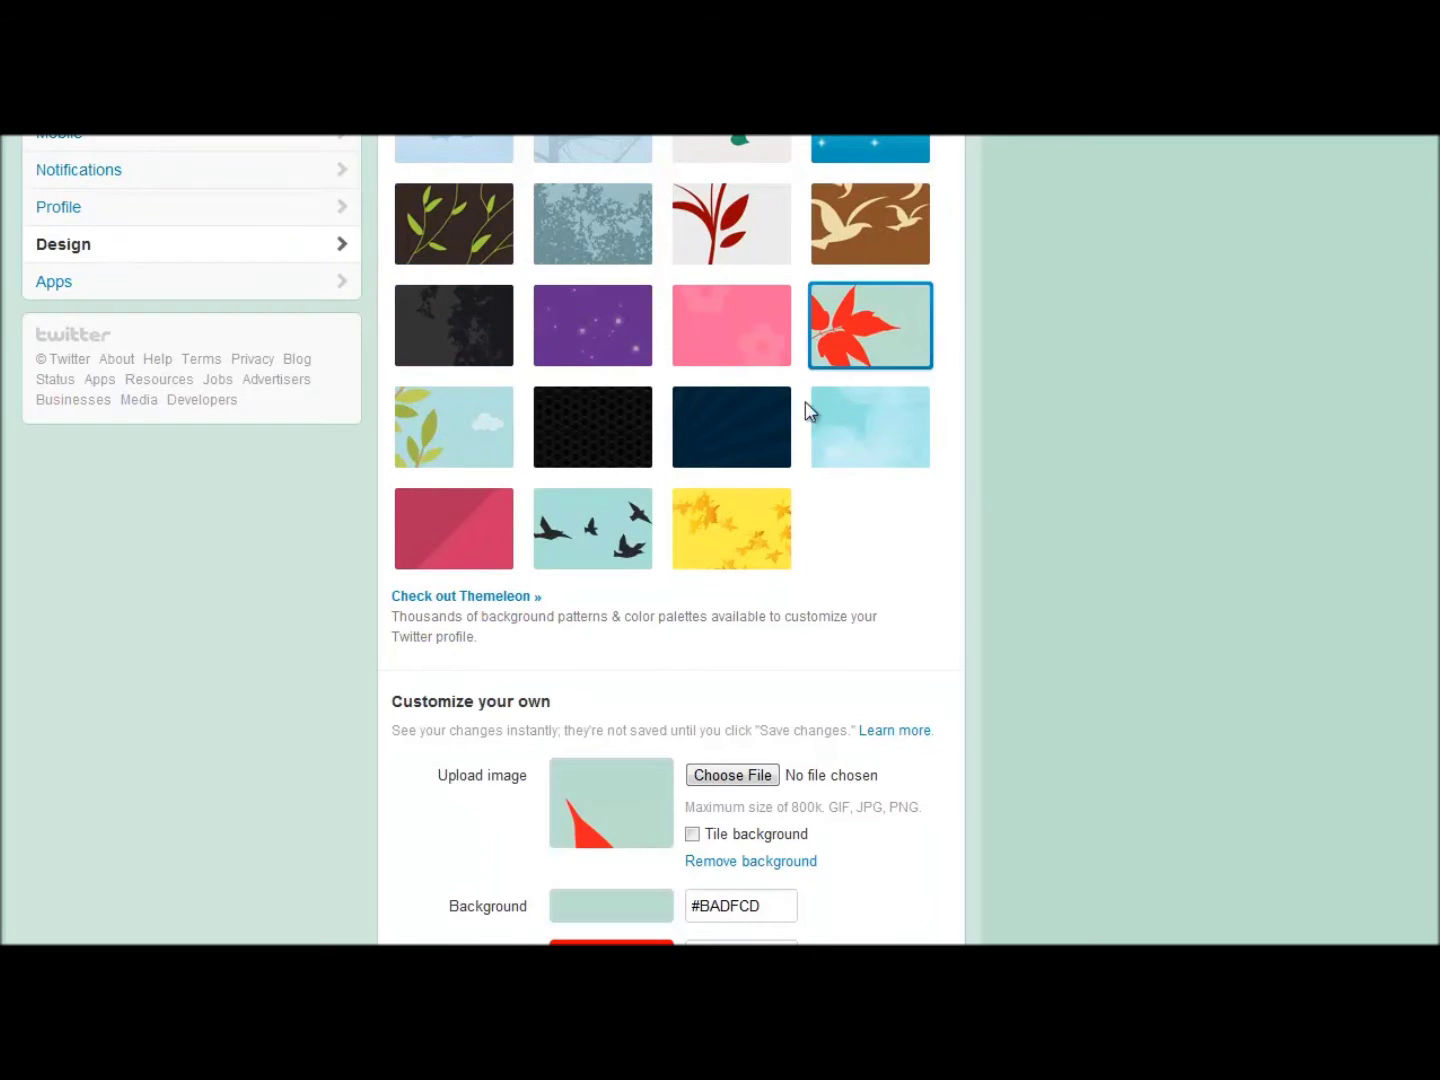
pyautogui.click(483, 452)
pyautogui.click(722, 518)
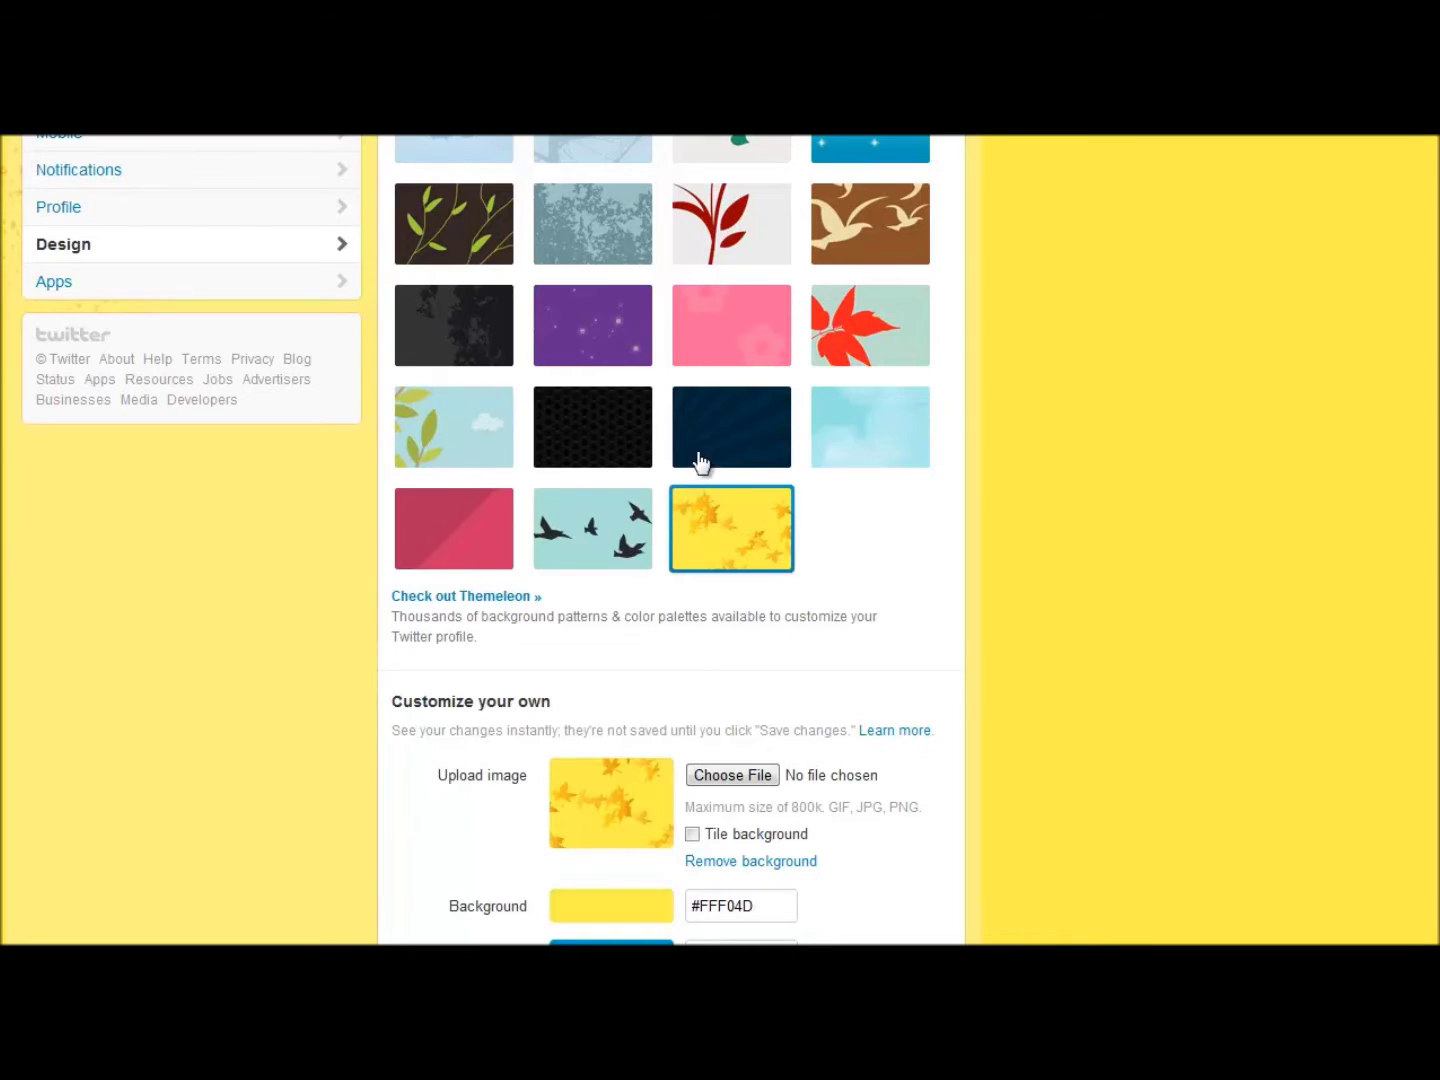
pyautogui.click(484, 158)
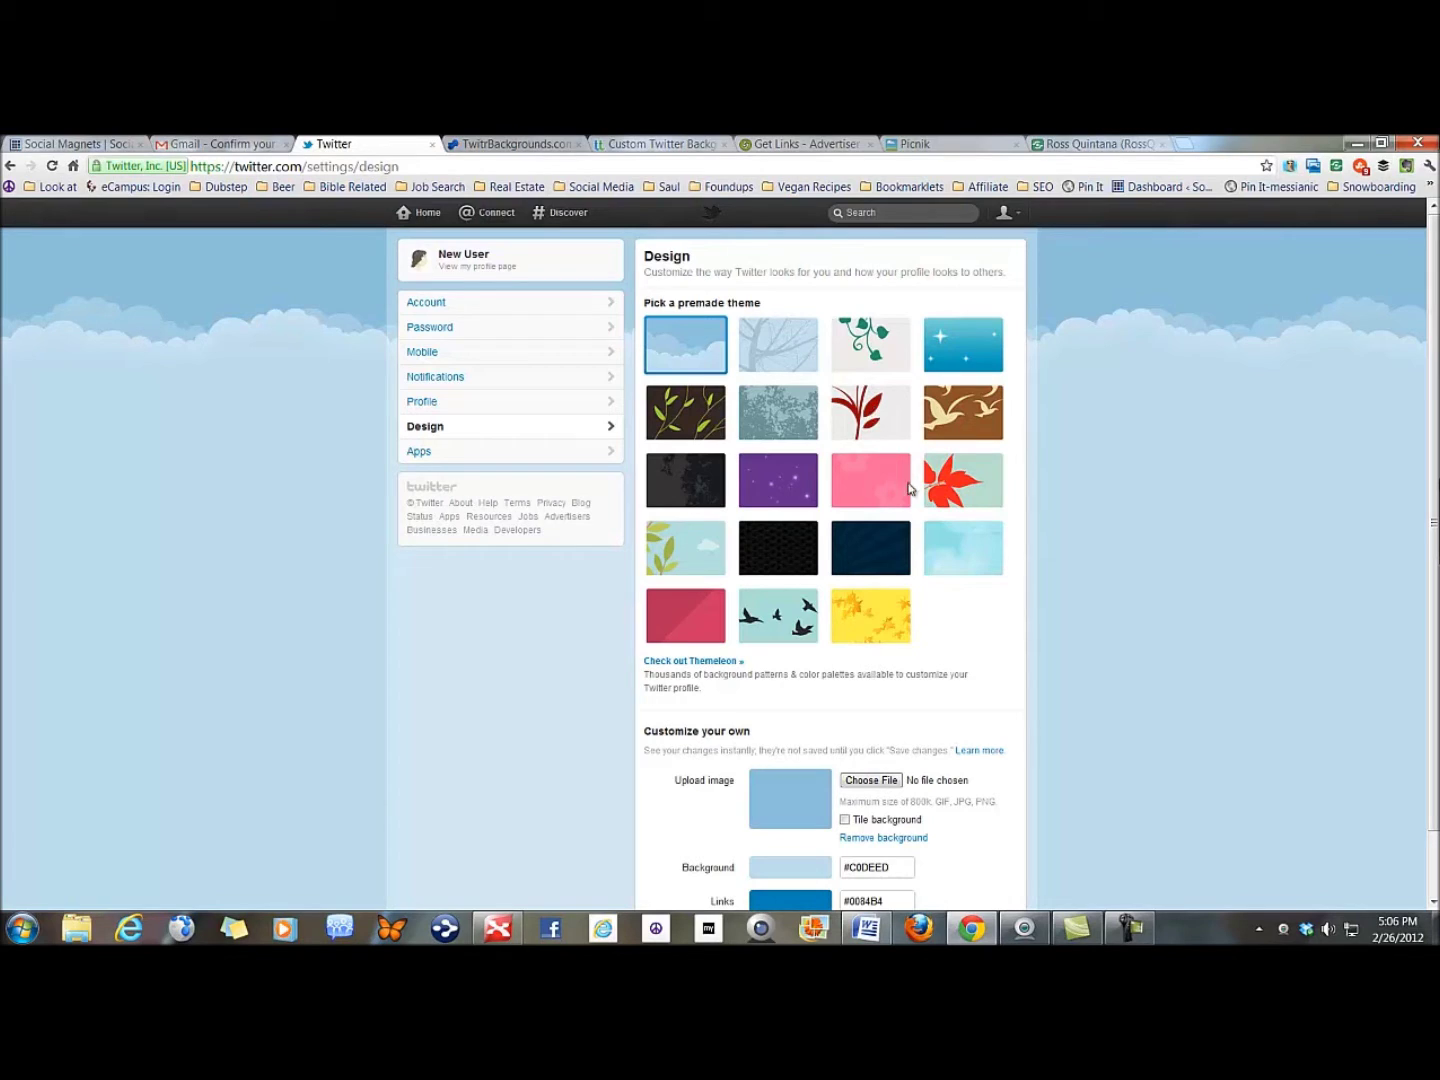
pyautogui.scroll(-1, 988, 516)
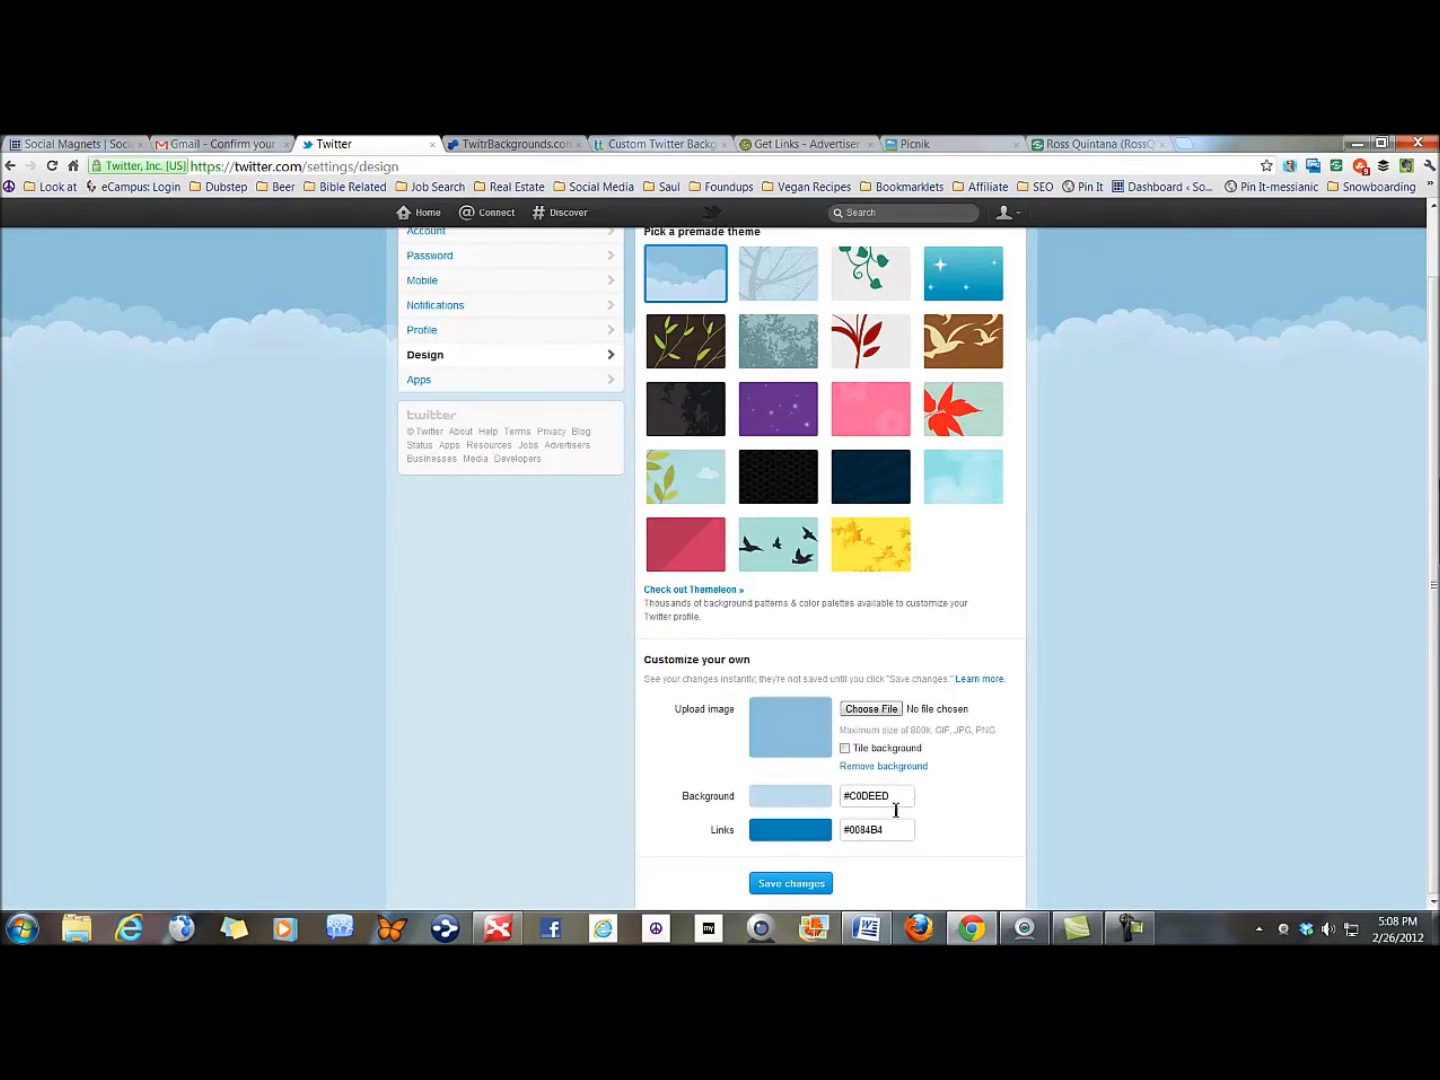
pyautogui.click(885, 712)
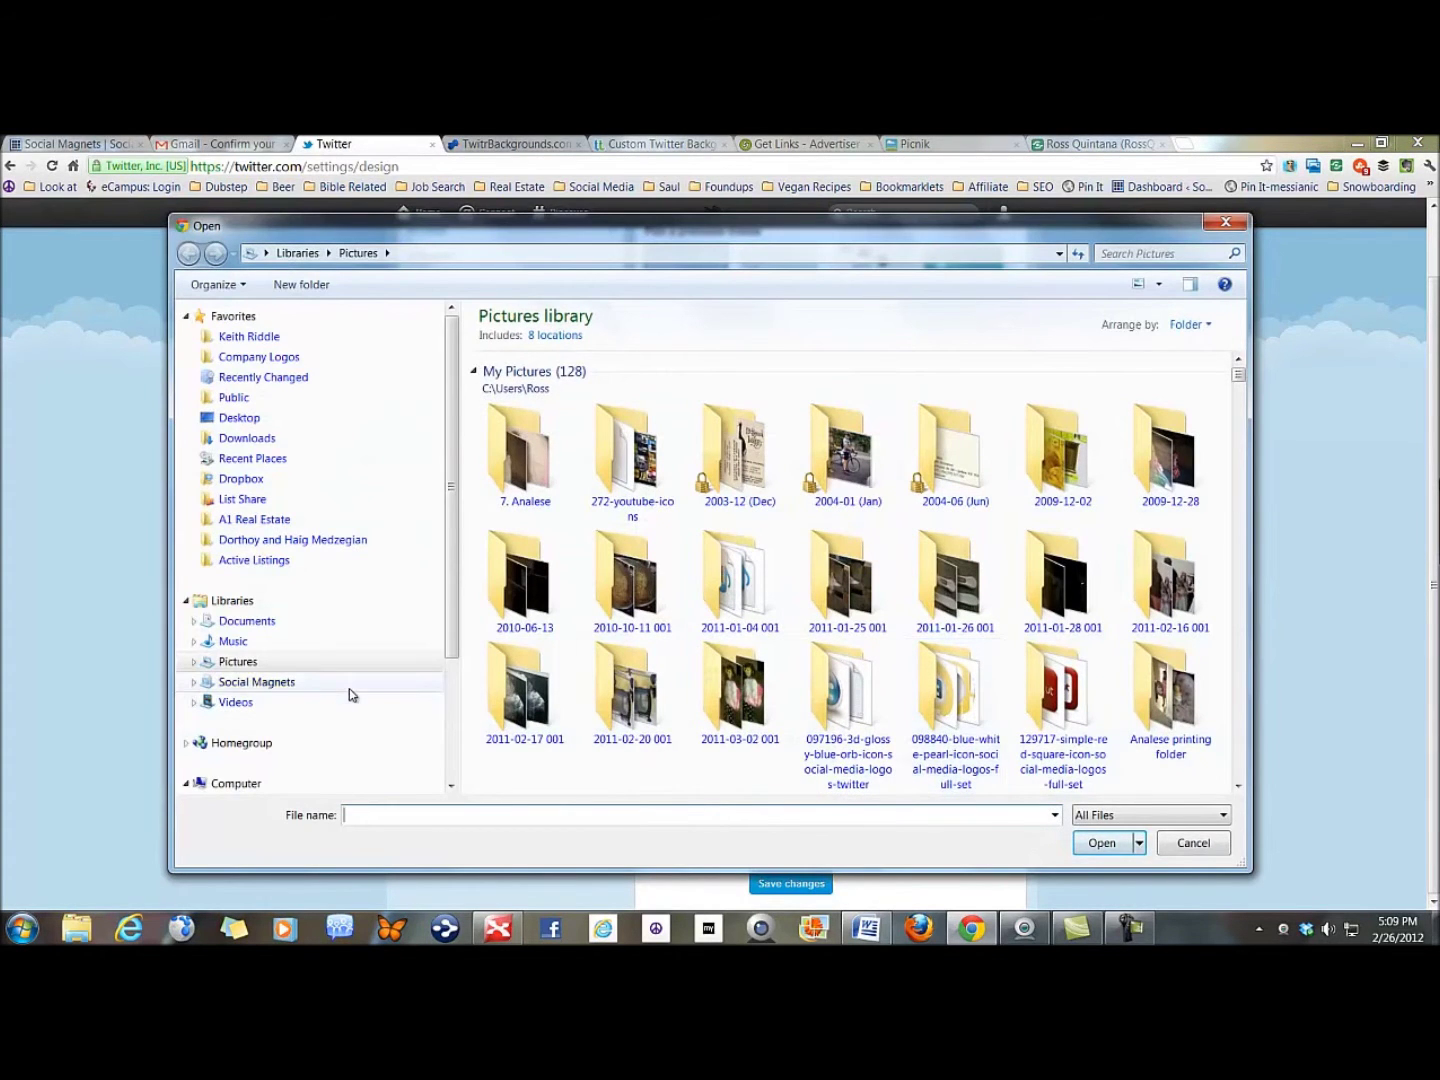
# - Upload eyeimage t wiiter.jpg from the Social Magnets library as background and save
pyautogui.click(349, 686)
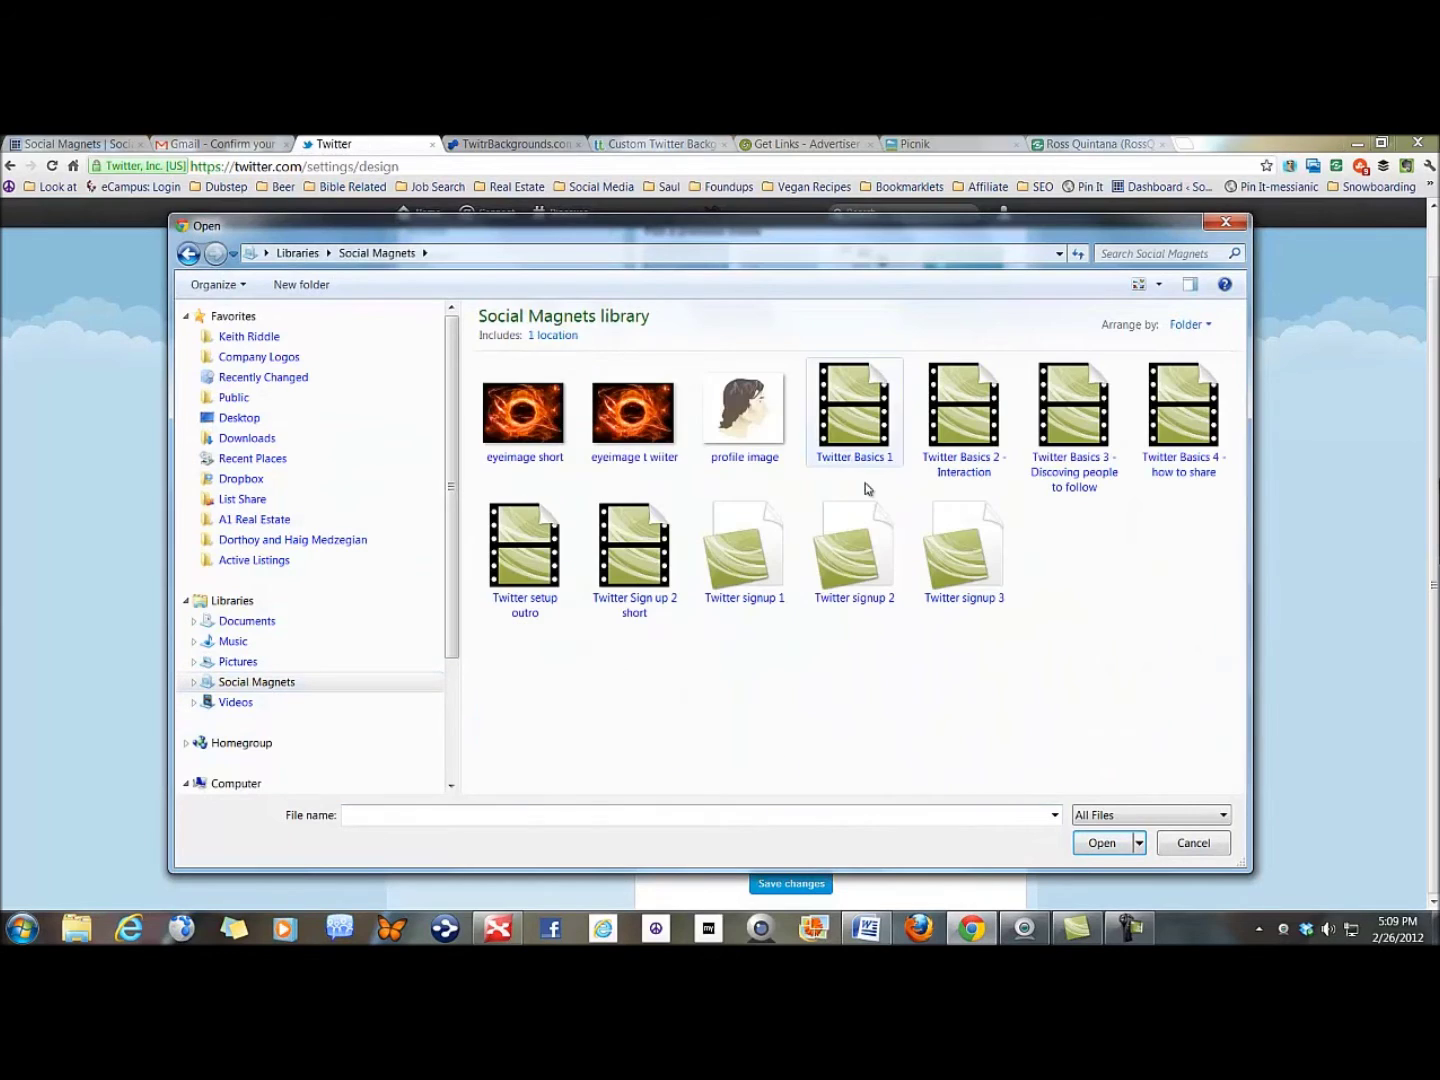
pyautogui.click(625, 427)
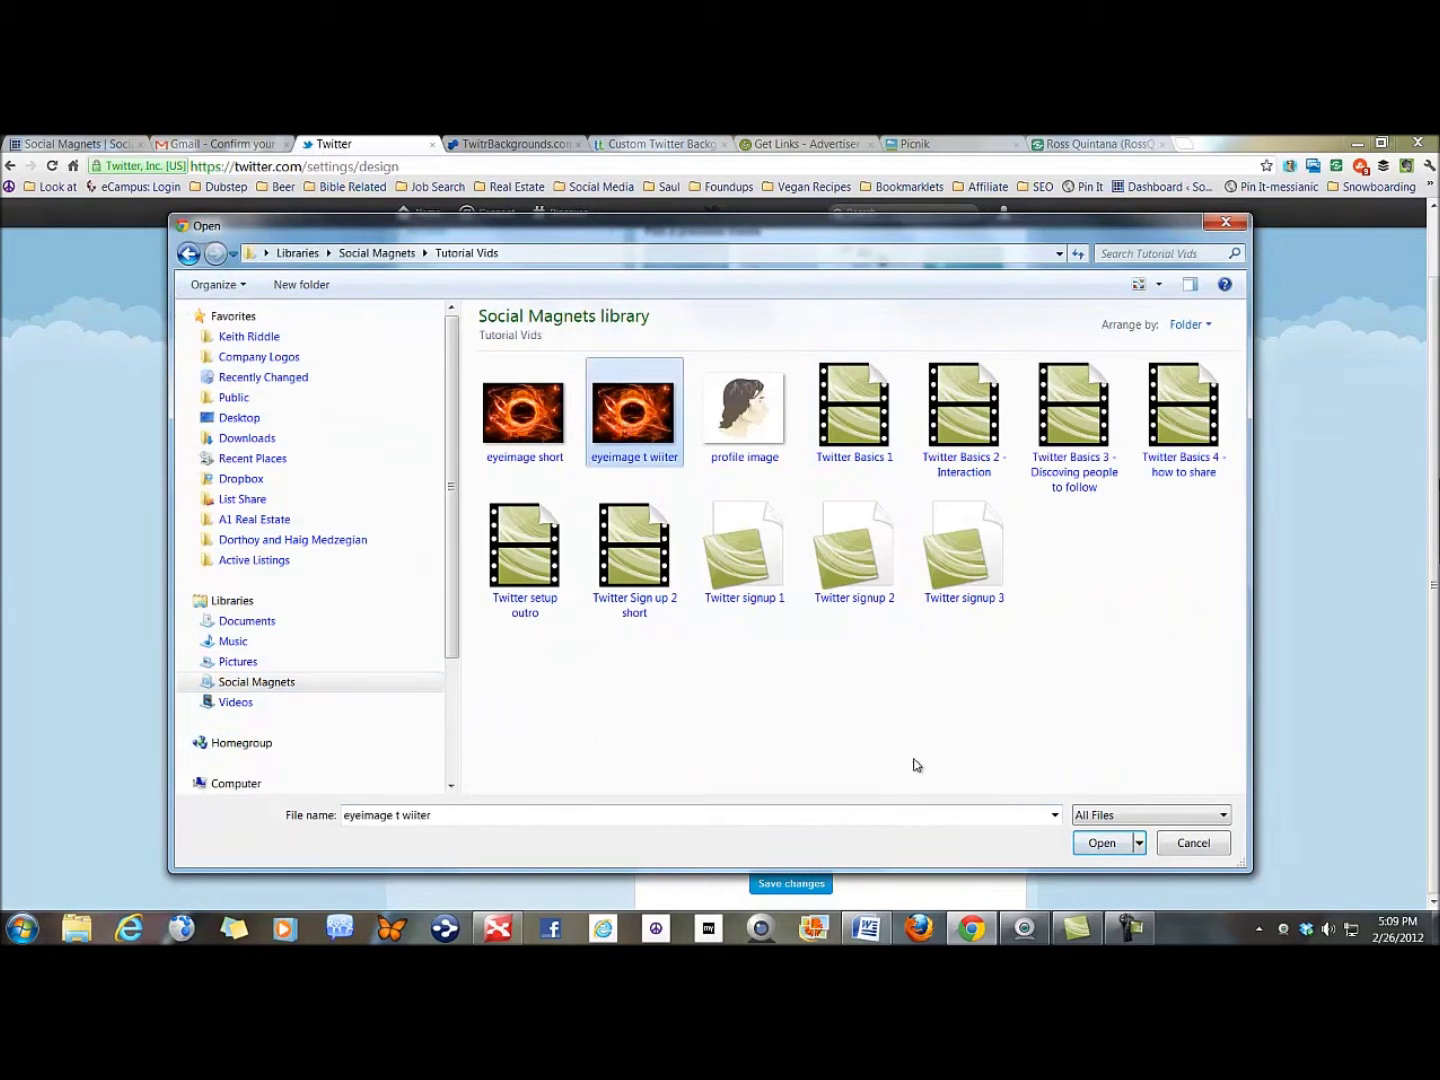
pyautogui.click(1098, 845)
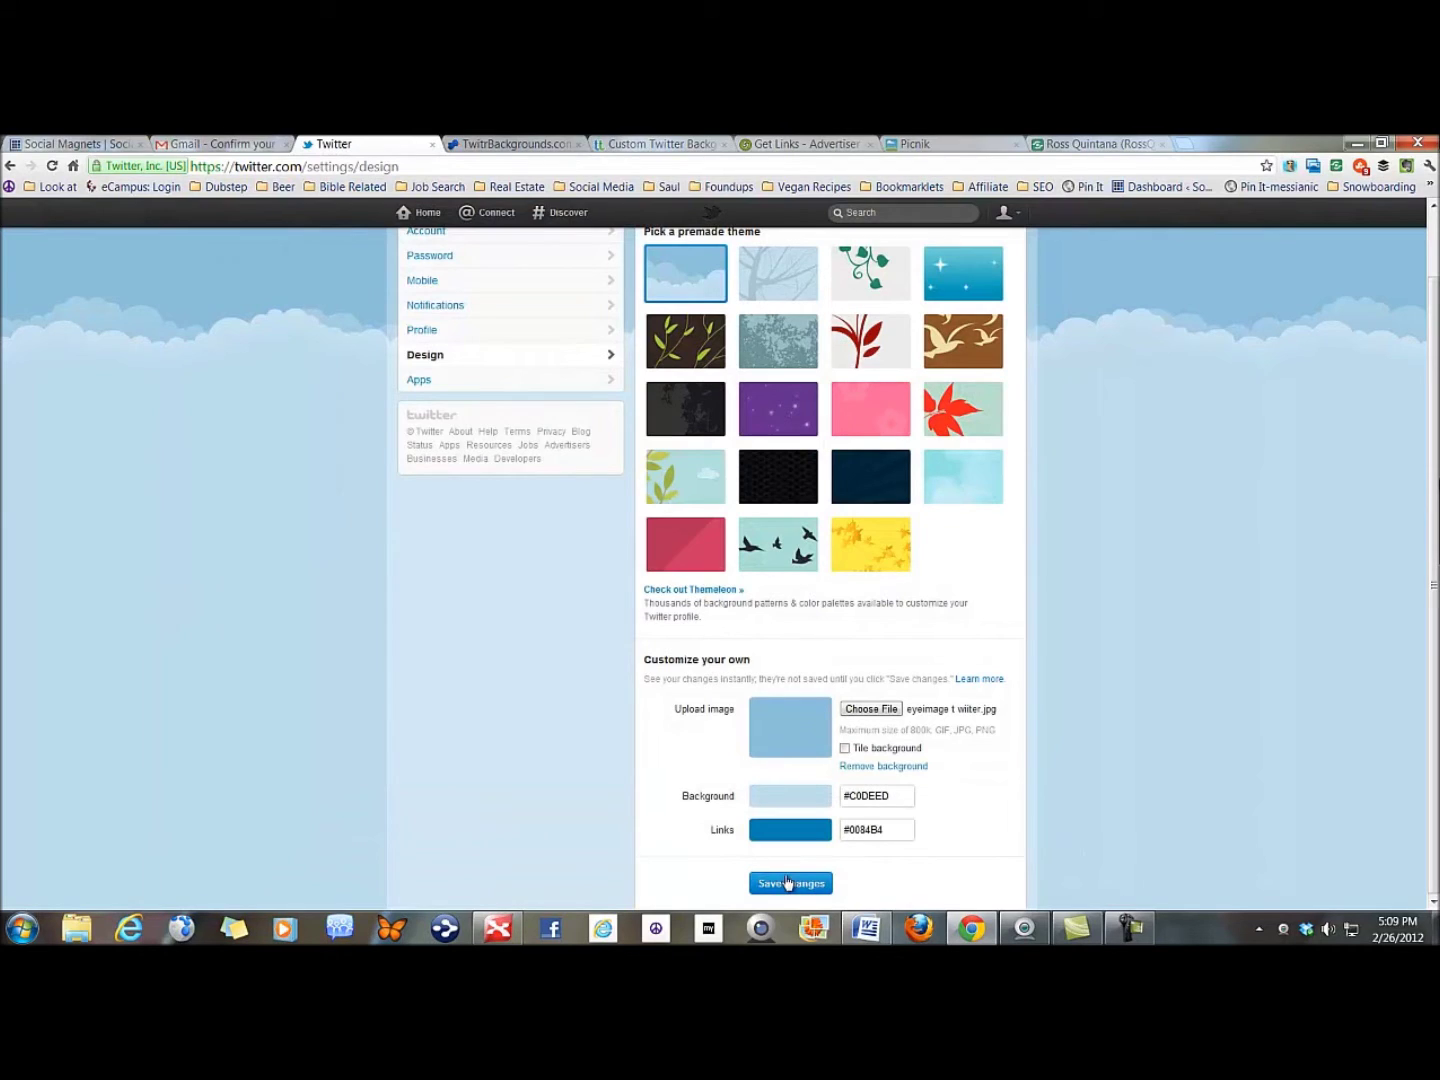
pyautogui.click(788, 882)
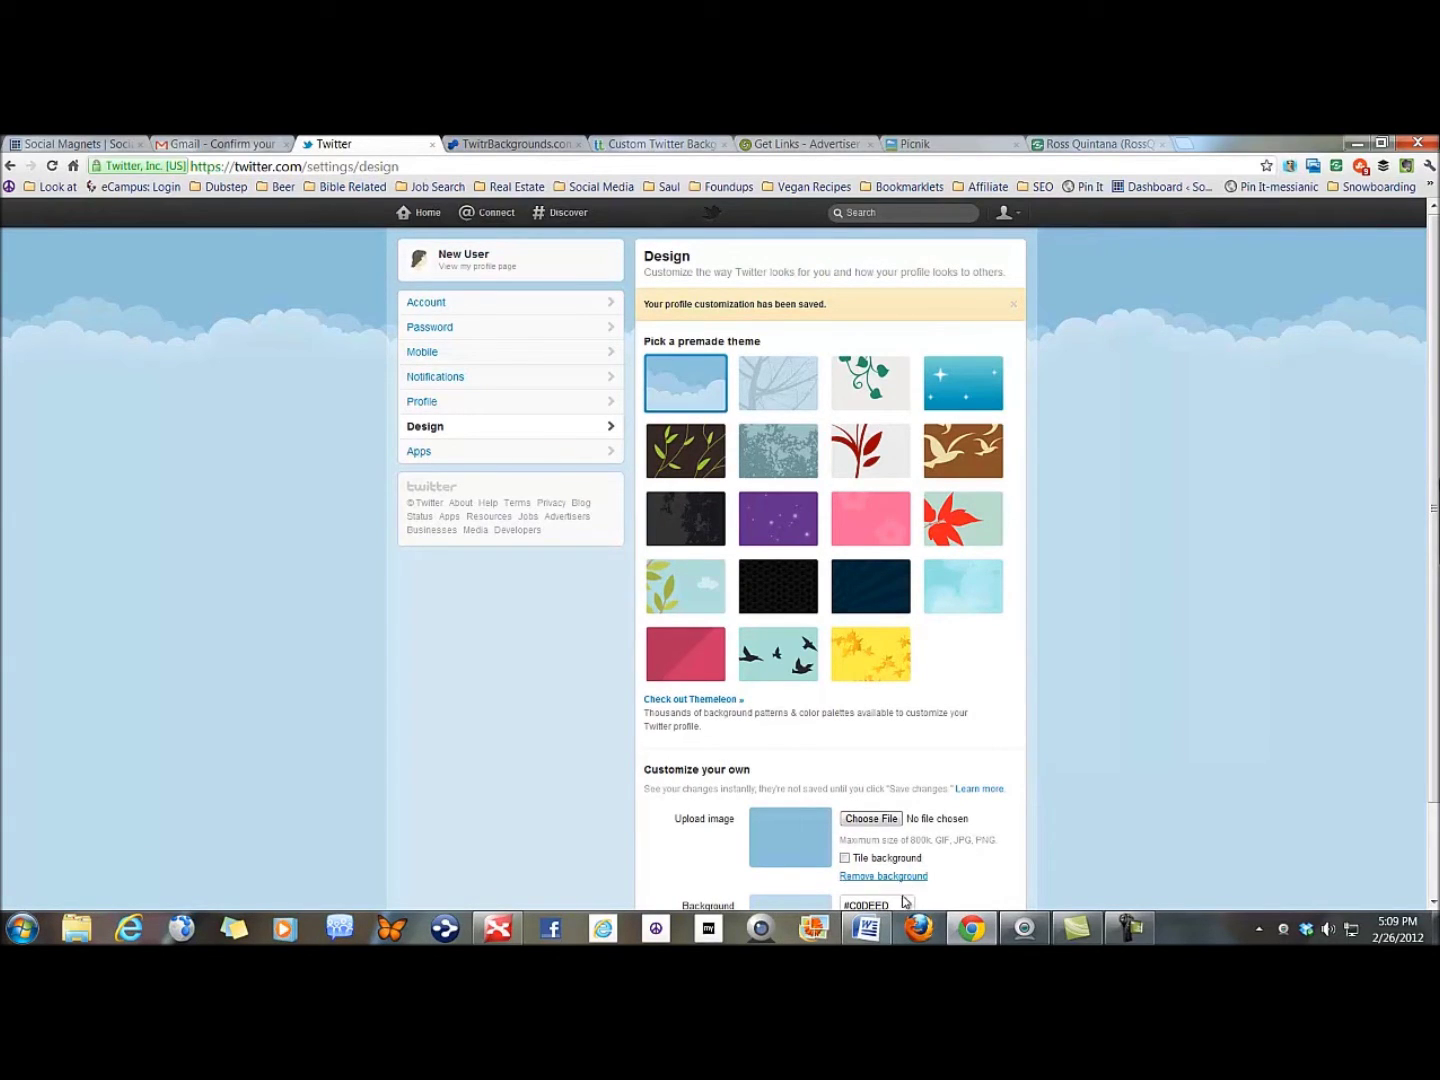
# - Remove the cloud background, load eyeimage t wiiter.jpg in its place, and save
pyautogui.click(869, 877)
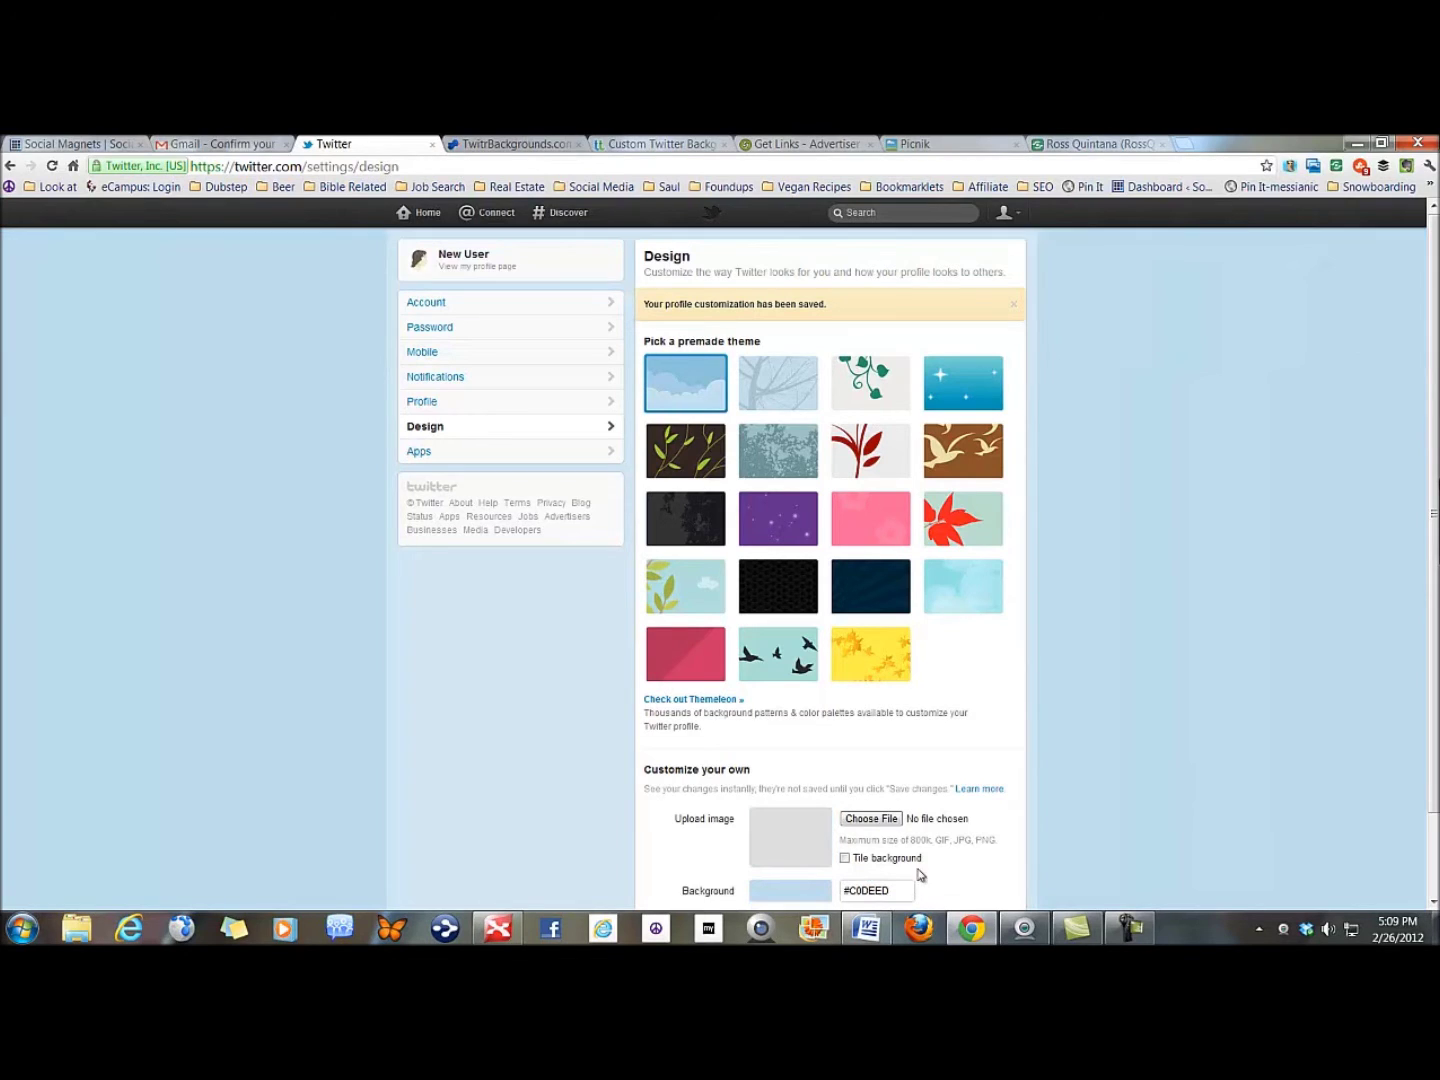
pyautogui.click(989, 818)
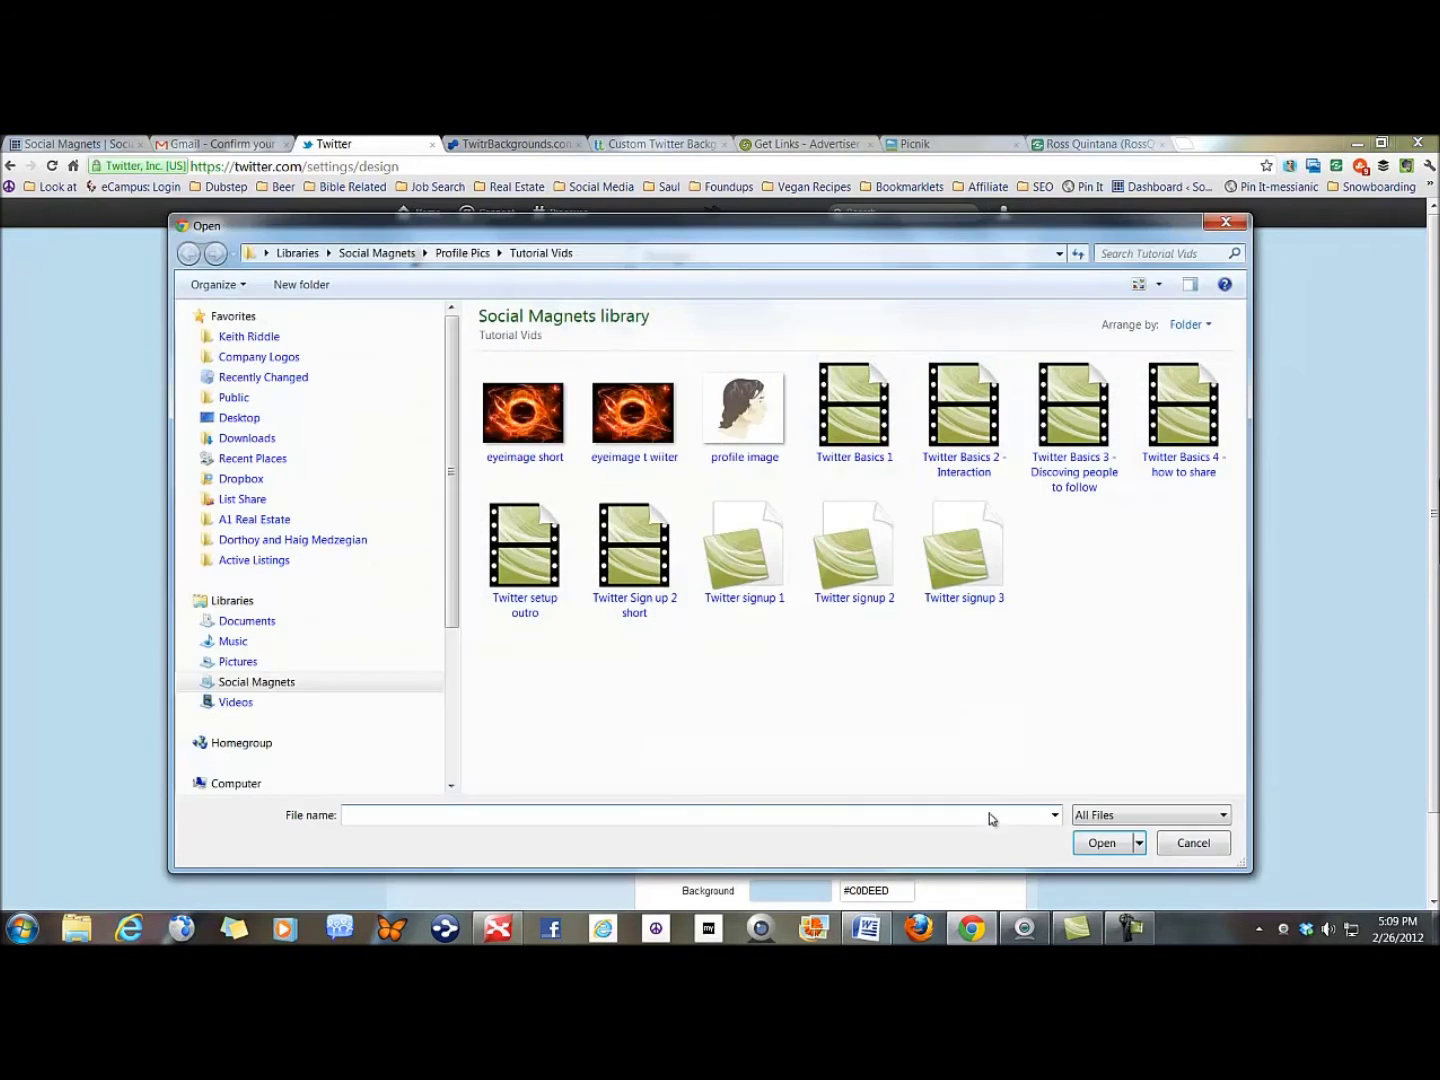
pyautogui.doubleClick(636, 411)
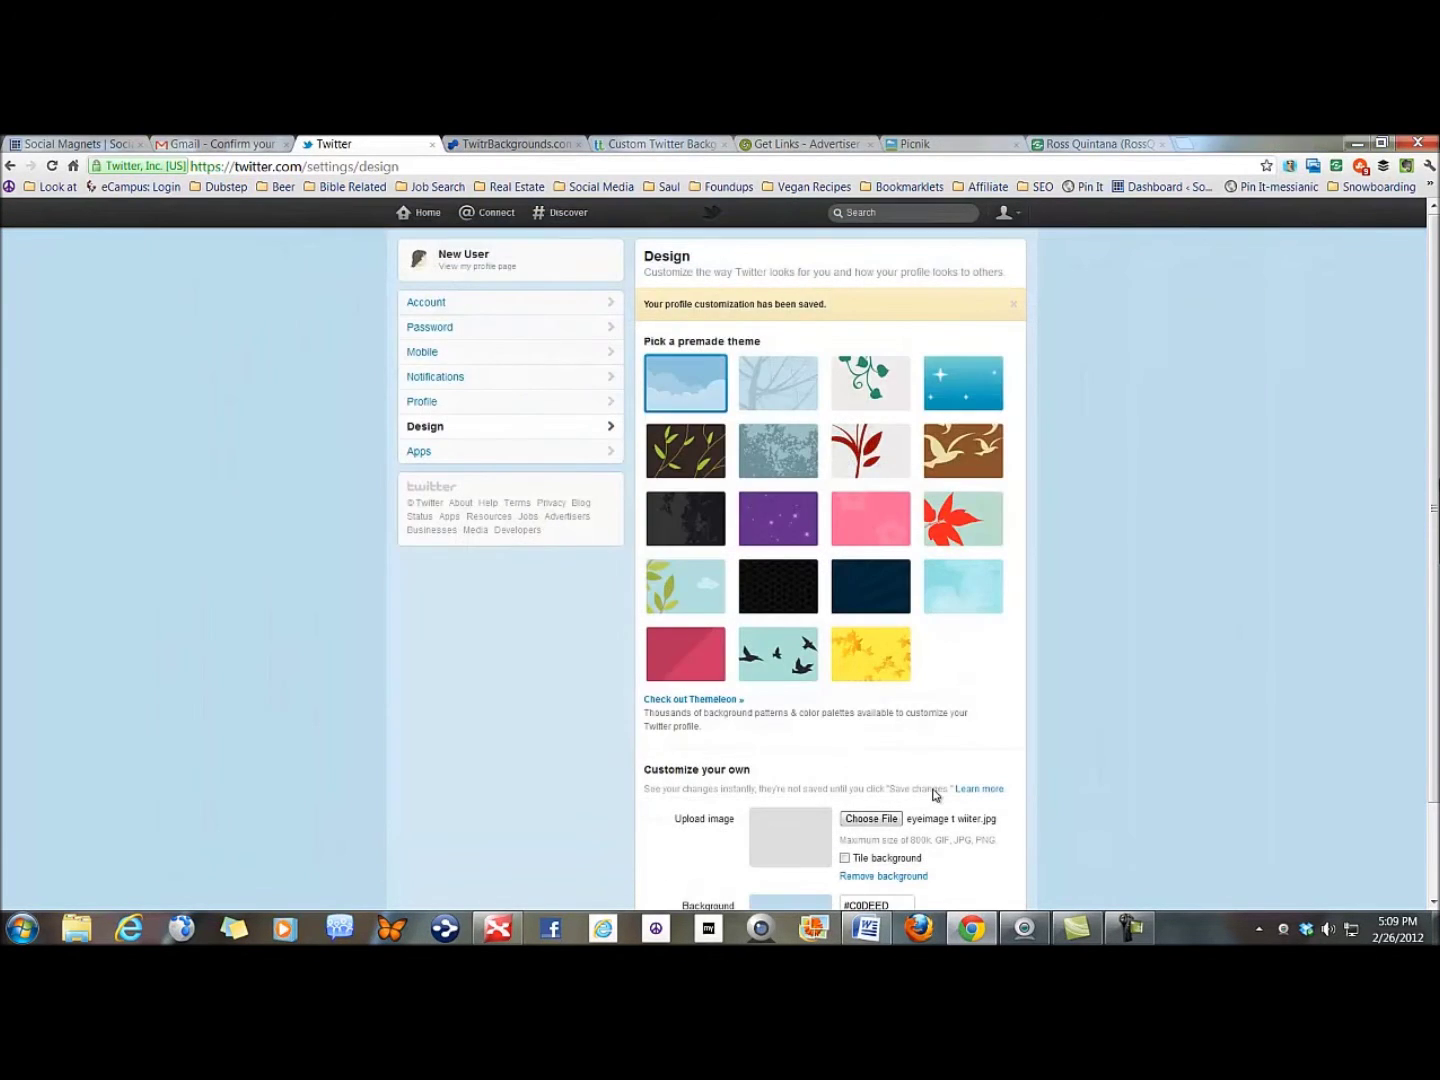
pyautogui.scroll(-2, 957, 780)
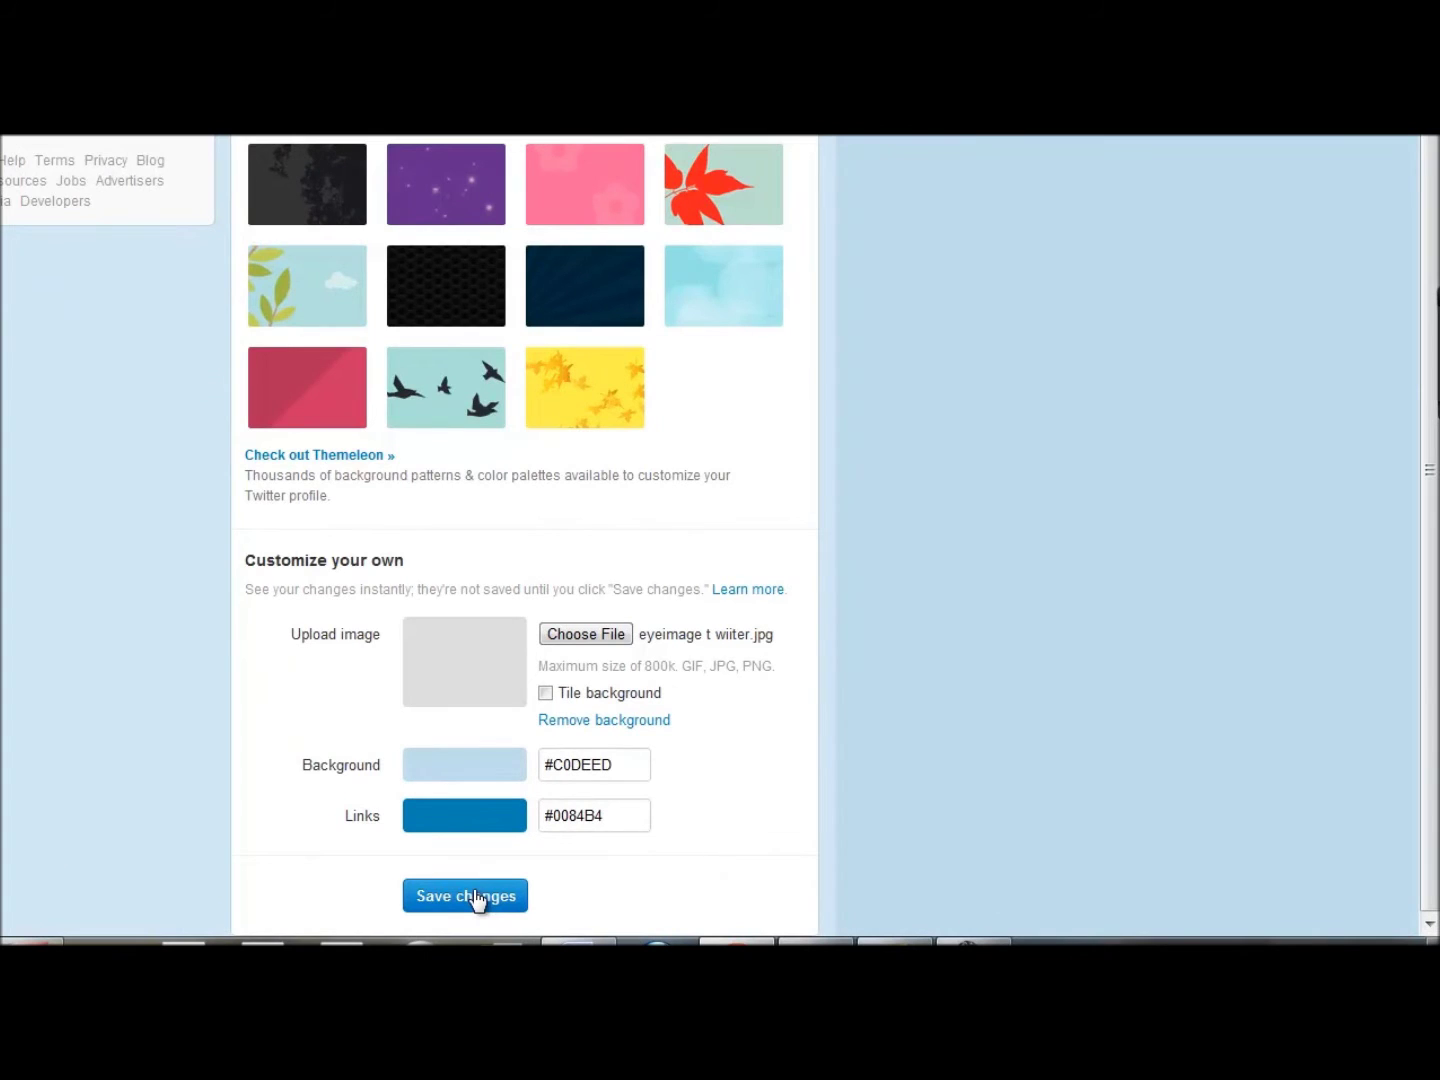
pyautogui.click(475, 896)
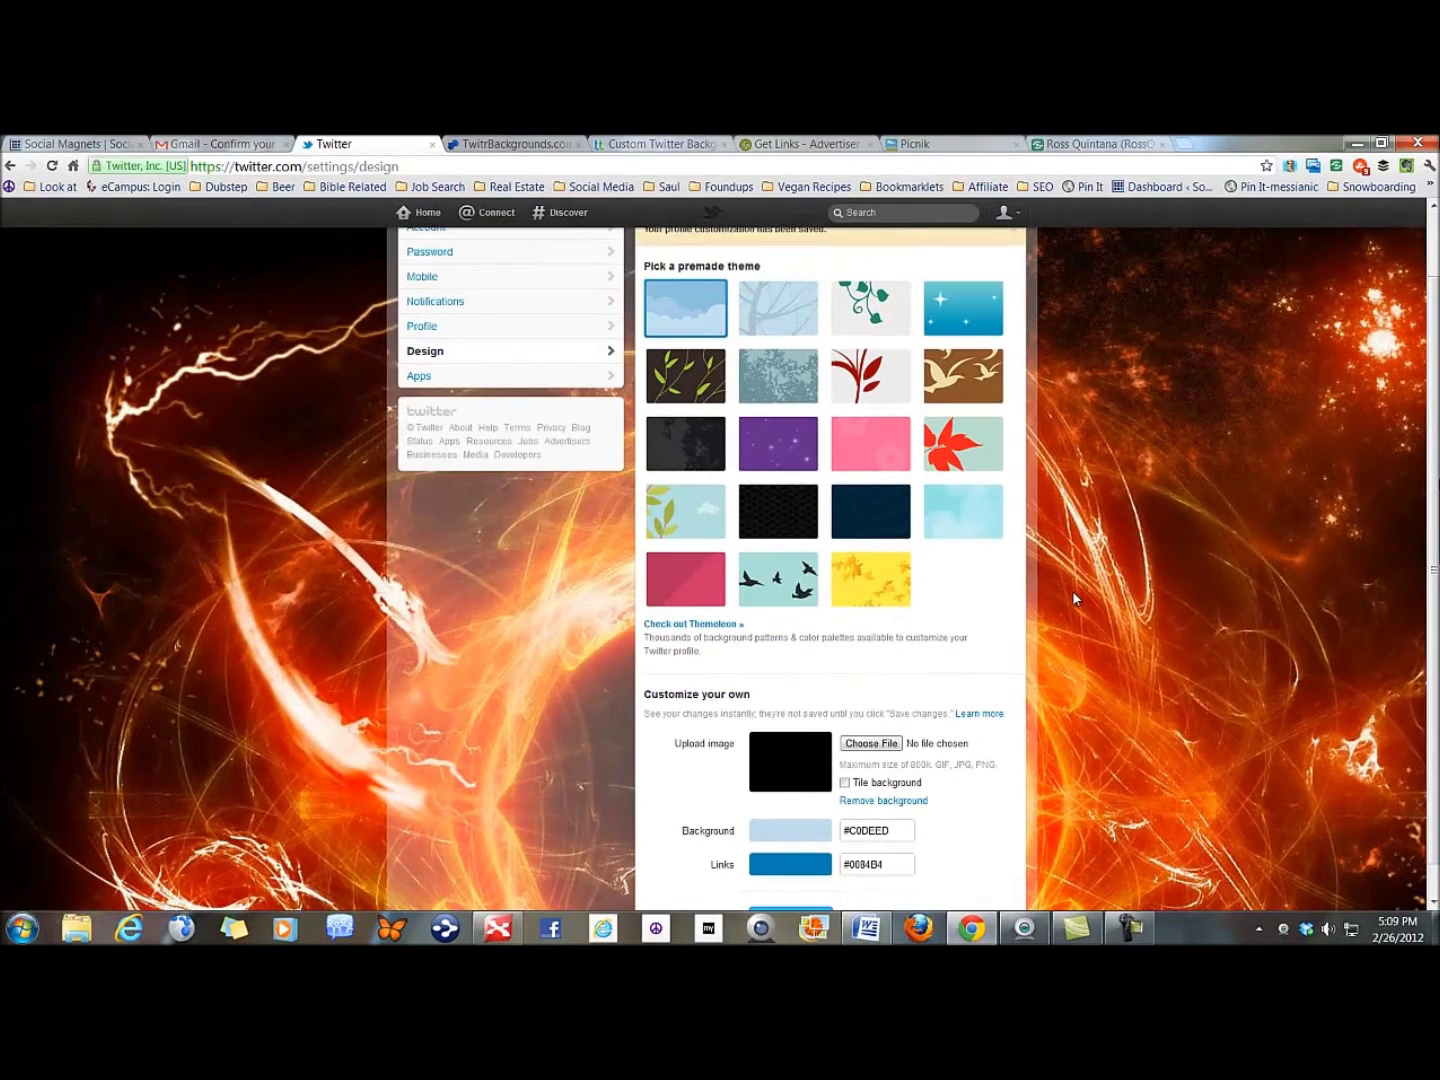
# - Apply the green leaves-and-cloud premade theme with its #B2DFDA background
pyautogui.scroll(-1, 1072, 590)
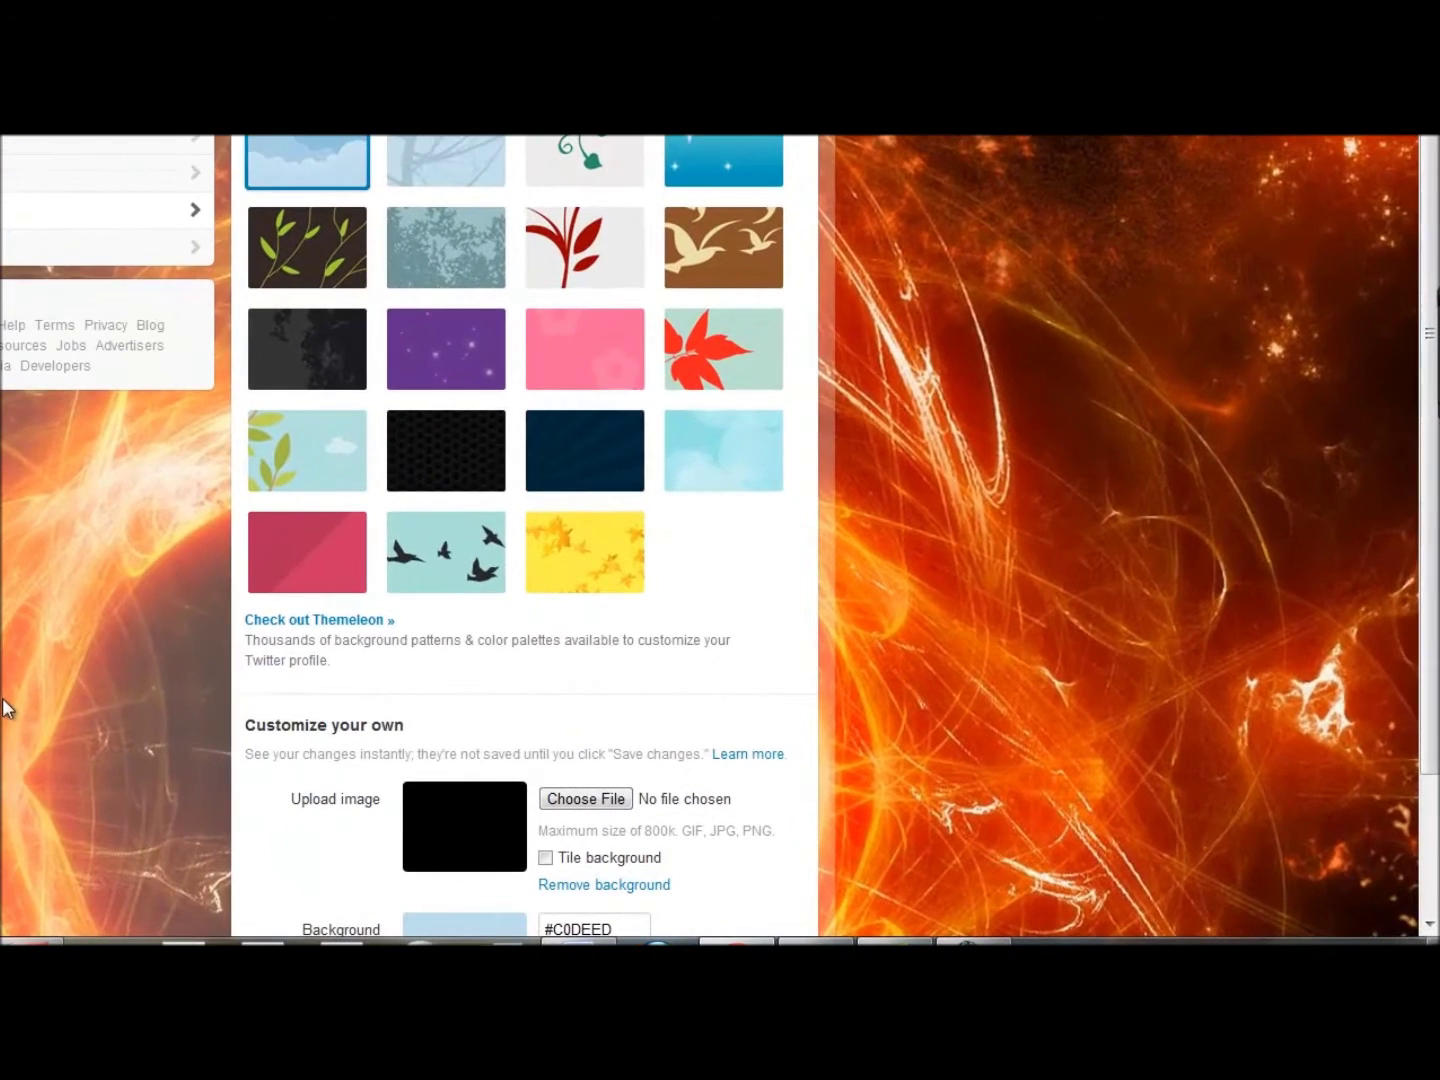
pyautogui.click(309, 460)
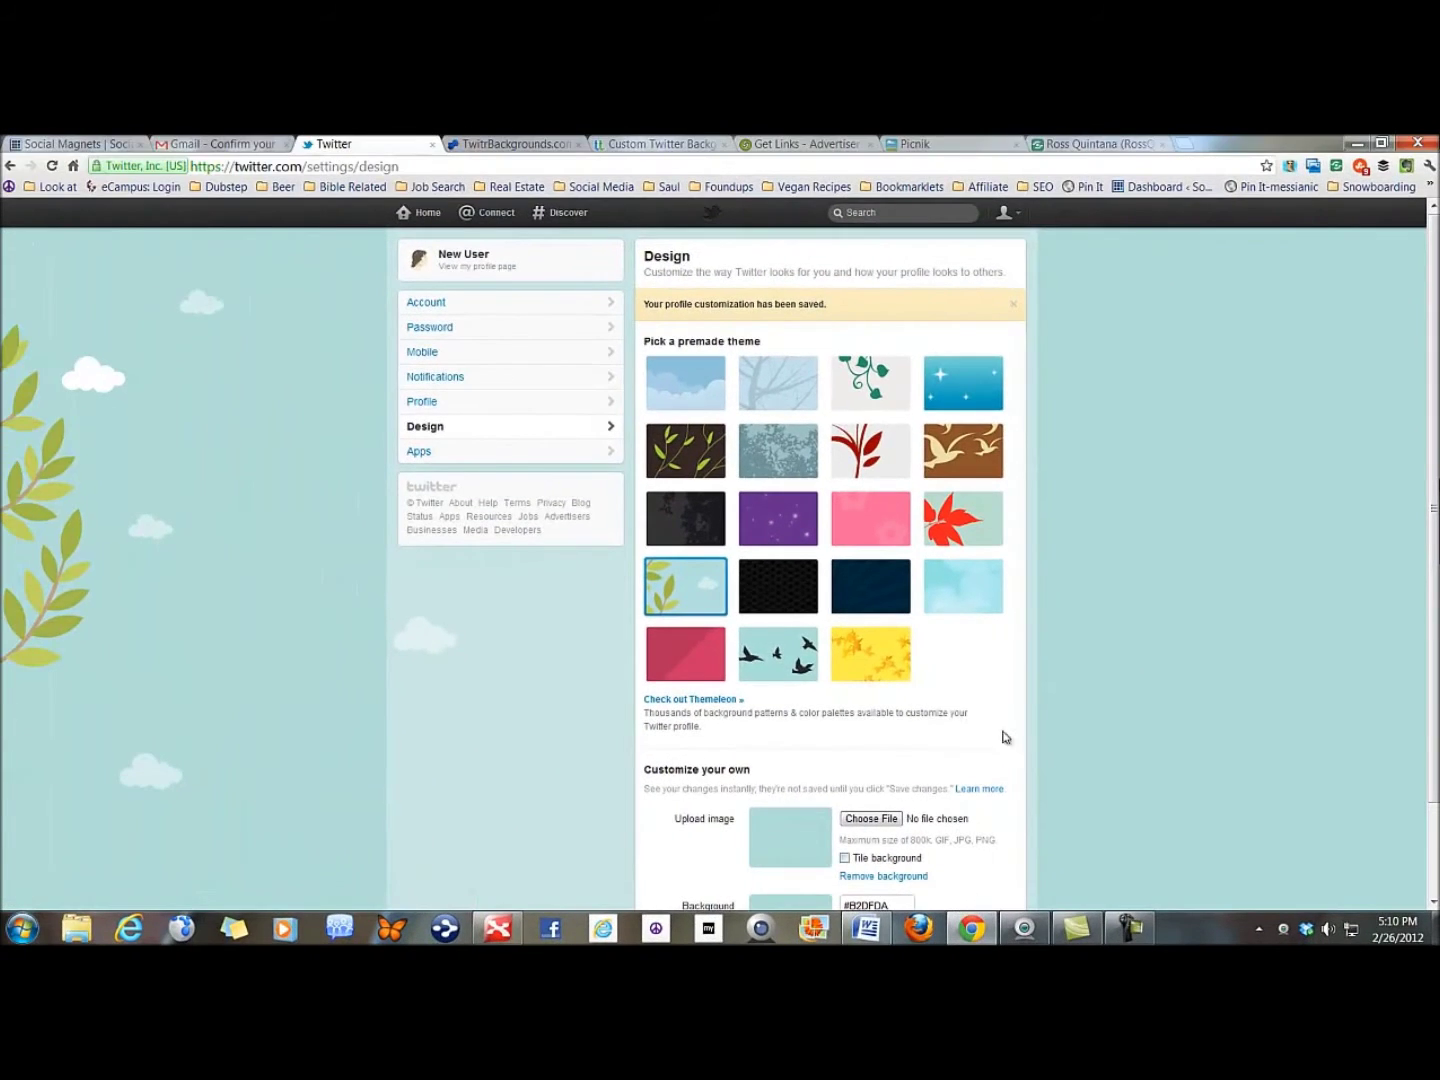
# - Upload the 'profile image' file as the background, save it, and turn on tiling
pyautogui.scroll(-1, 863, 539)
pyautogui.scroll(1, 928, 608)
pyautogui.scroll(-1, 837, 744)
pyautogui.click(881, 747)
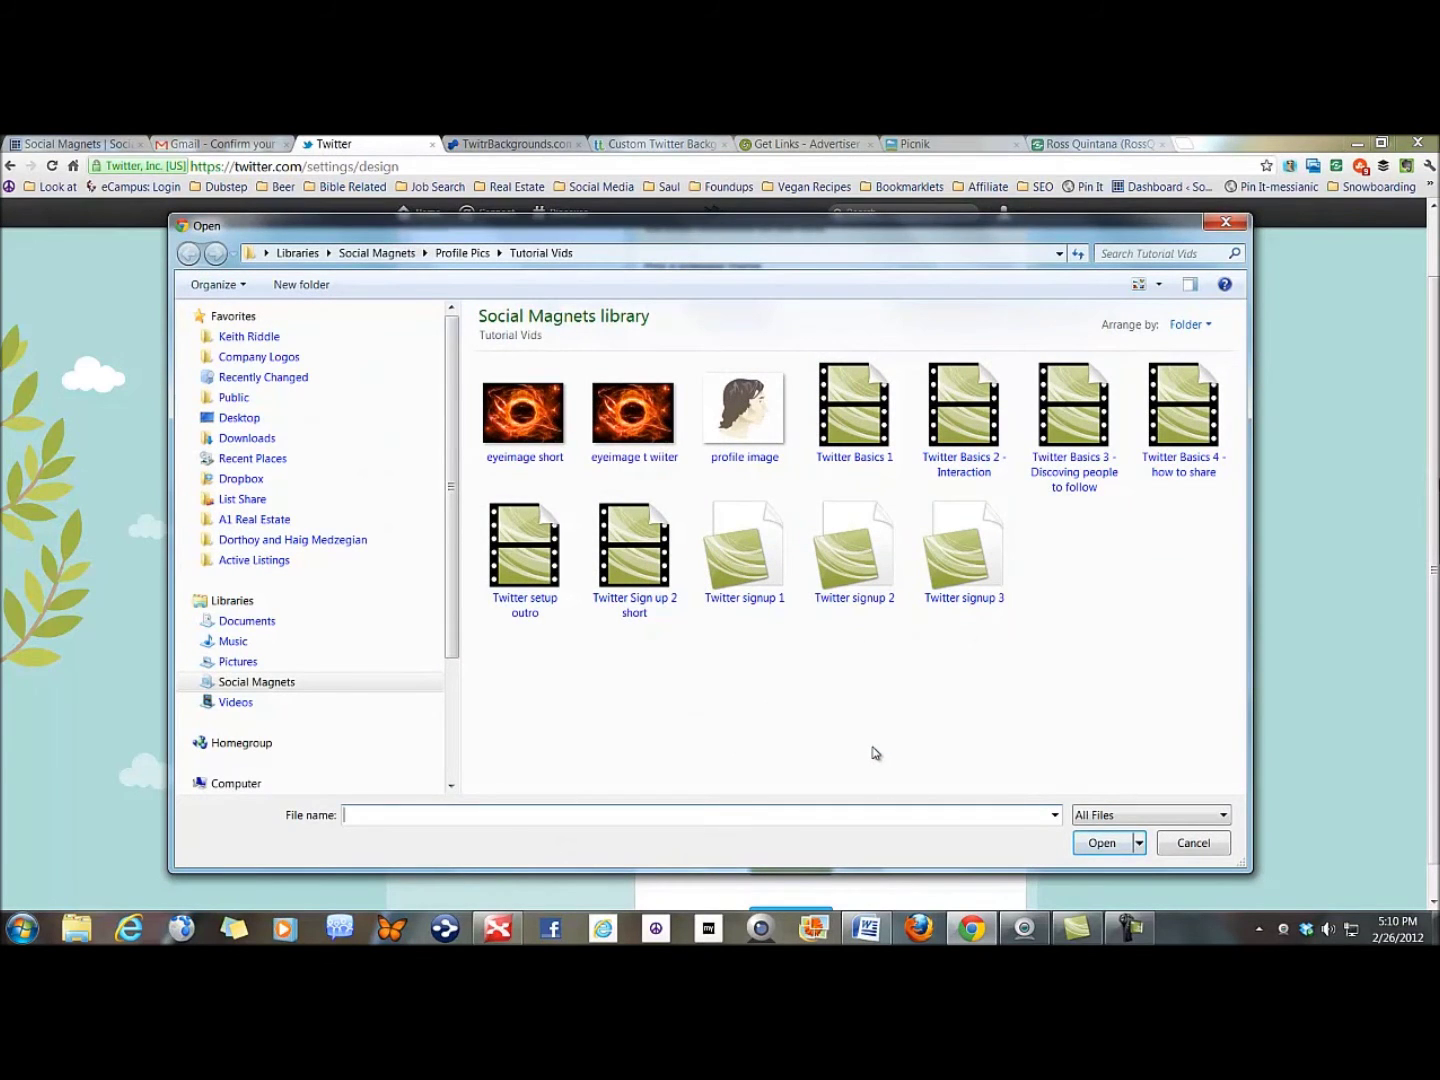
pyautogui.click(745, 420)
pyautogui.doubleClick(744, 420)
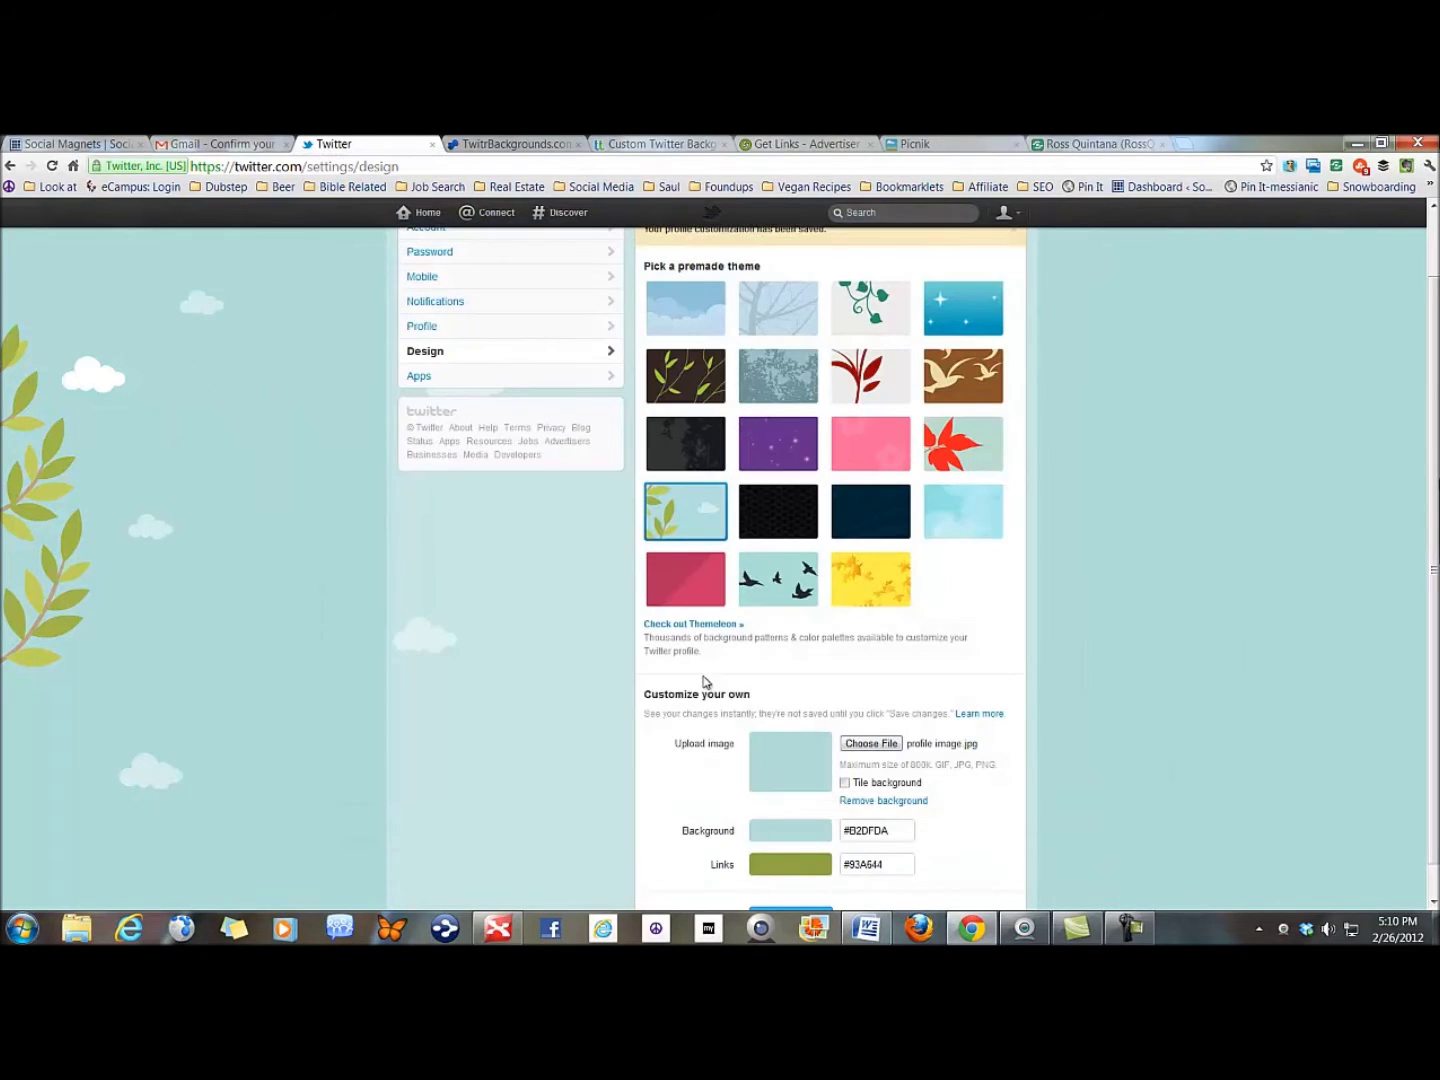
pyautogui.scroll(-1, 930, 779)
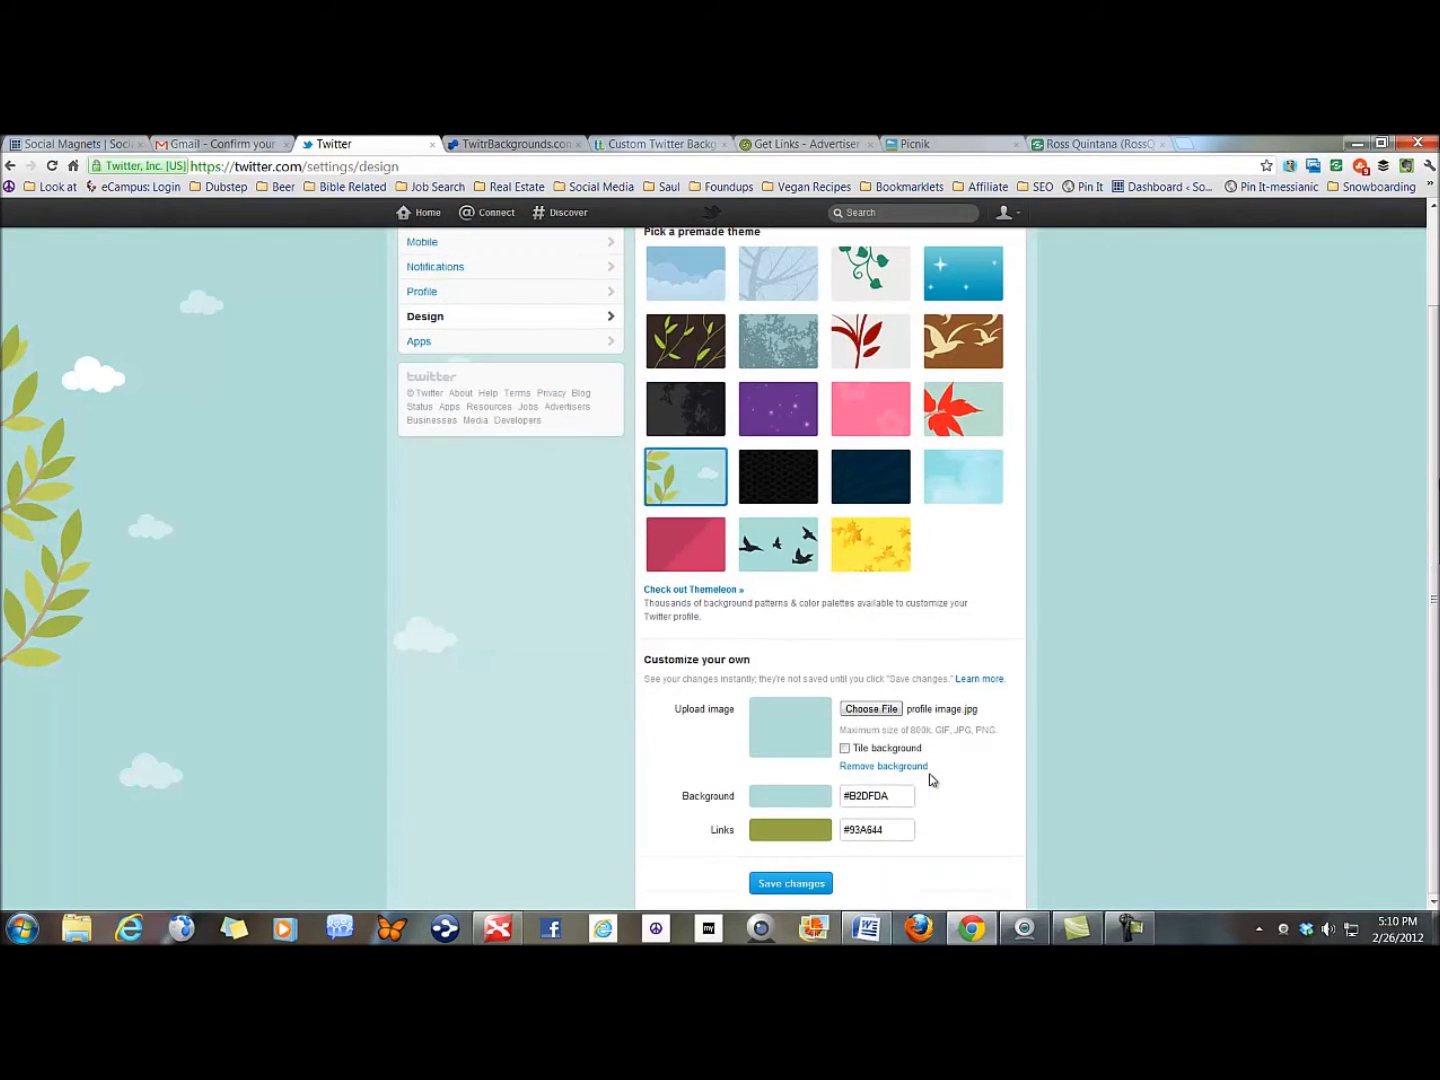
pyautogui.click(815, 885)
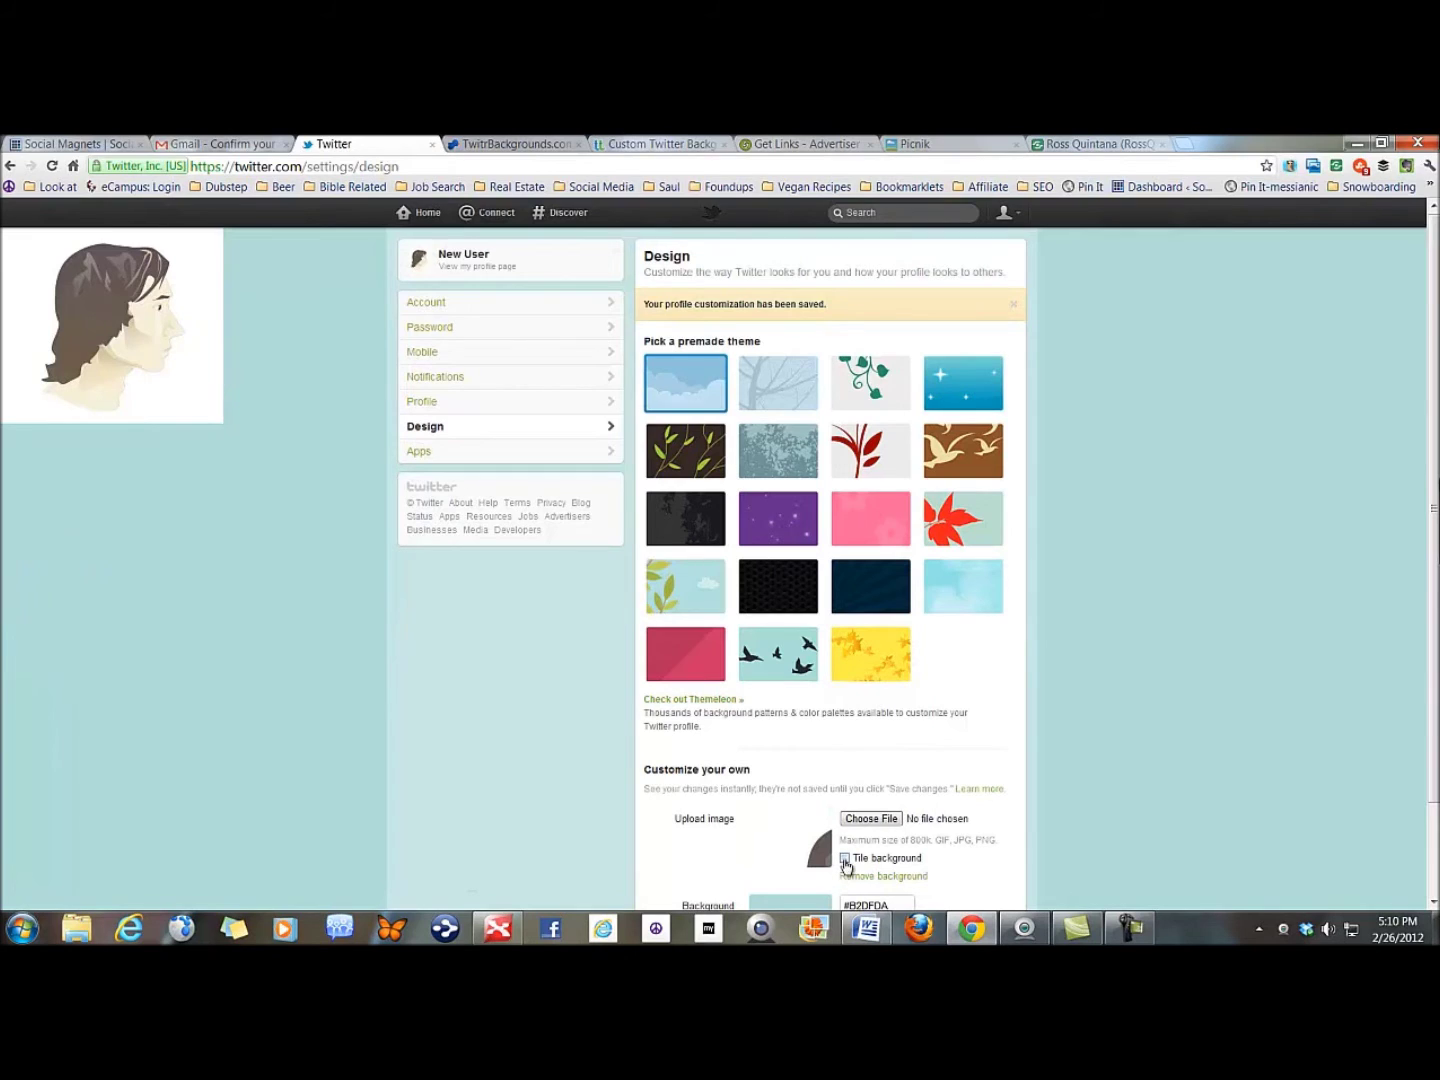
pyautogui.click(845, 860)
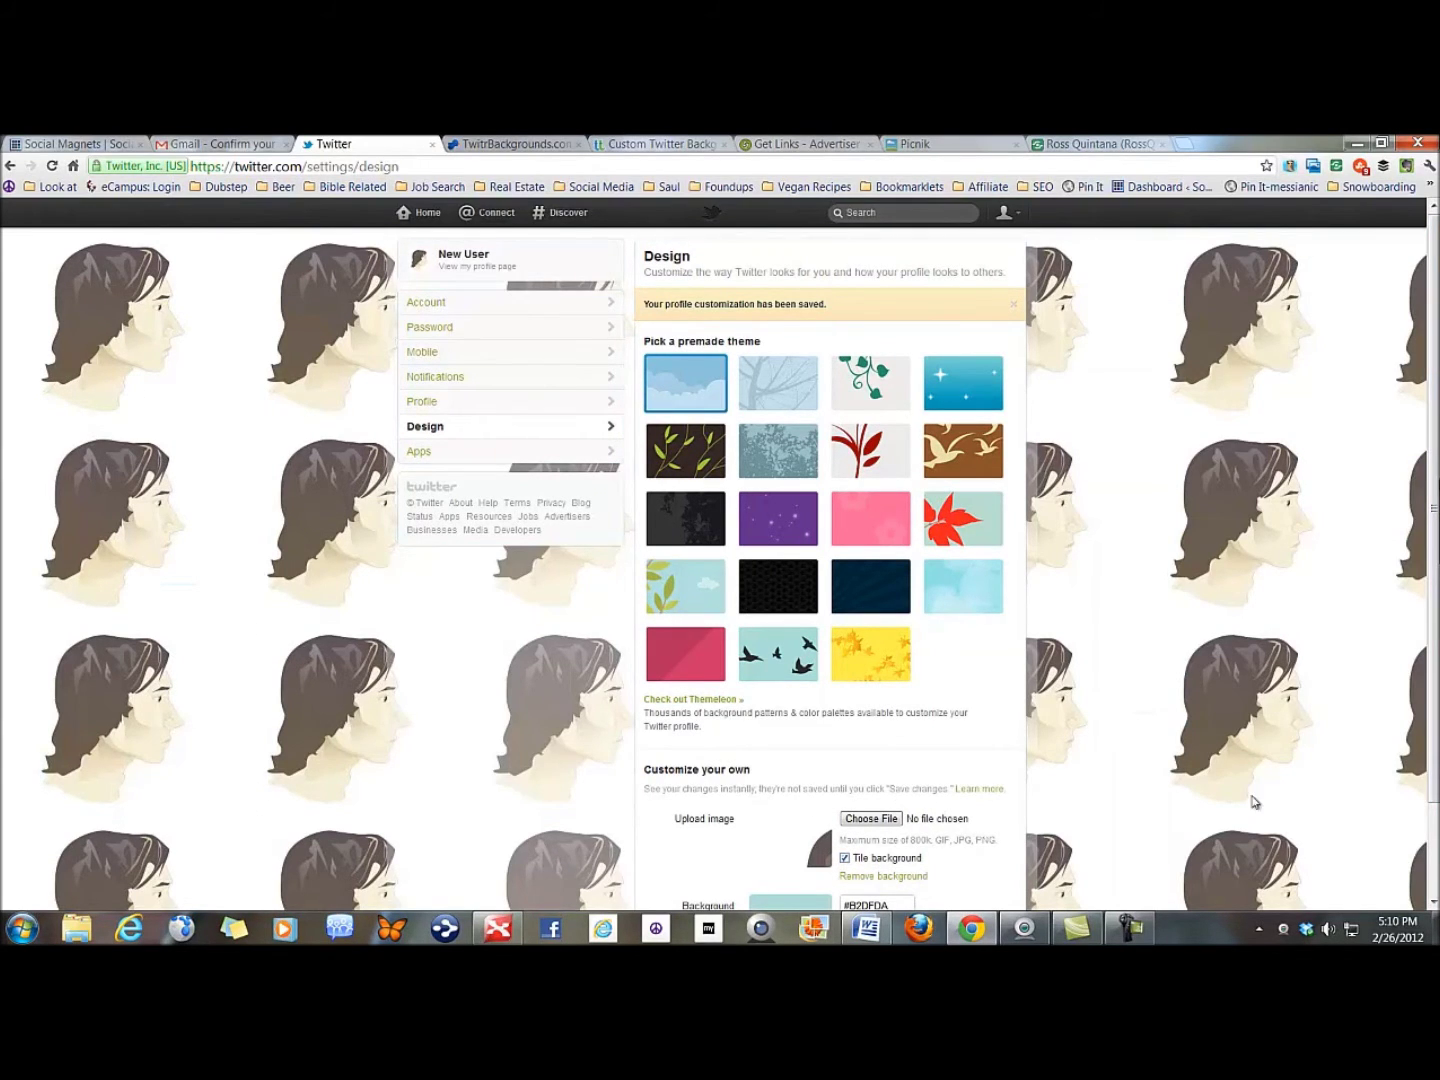
# - Scroll the Design page to review the tiled portrait background
pyautogui.scroll(-2, 1174, 790)
pyautogui.scroll(2, 1175, 786)
pyautogui.scroll(-1, 1052, 650)
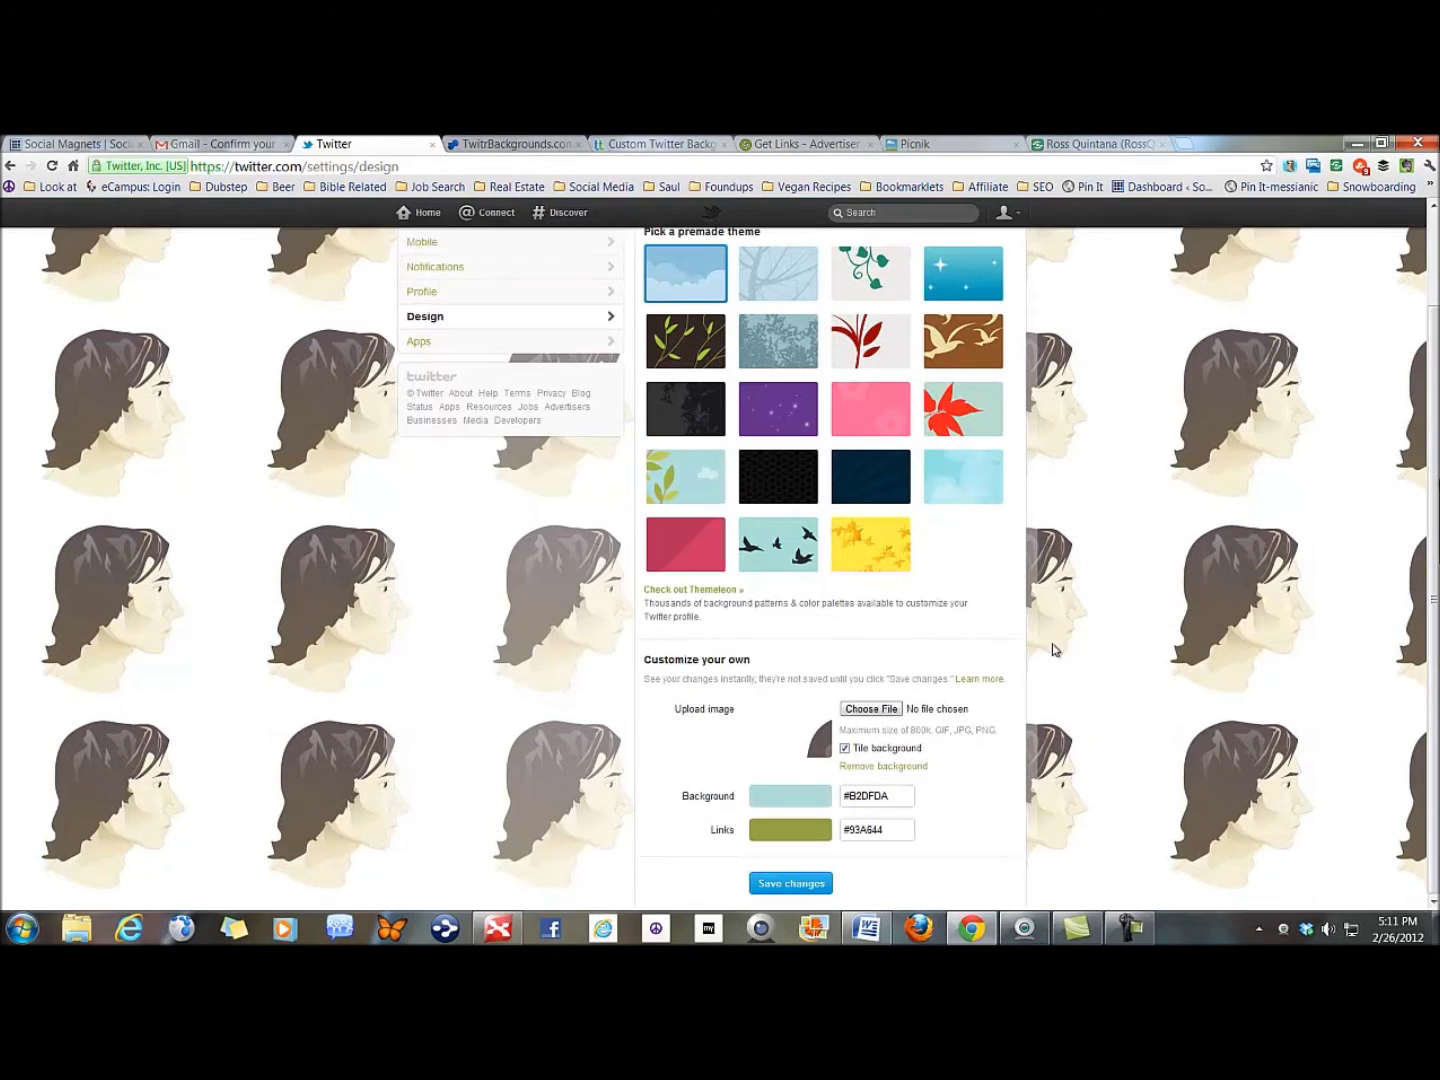
# - Turn off background tiling and preview the clouds, dark leafy, pink flower and red leaf themes
pyautogui.click(845, 750)
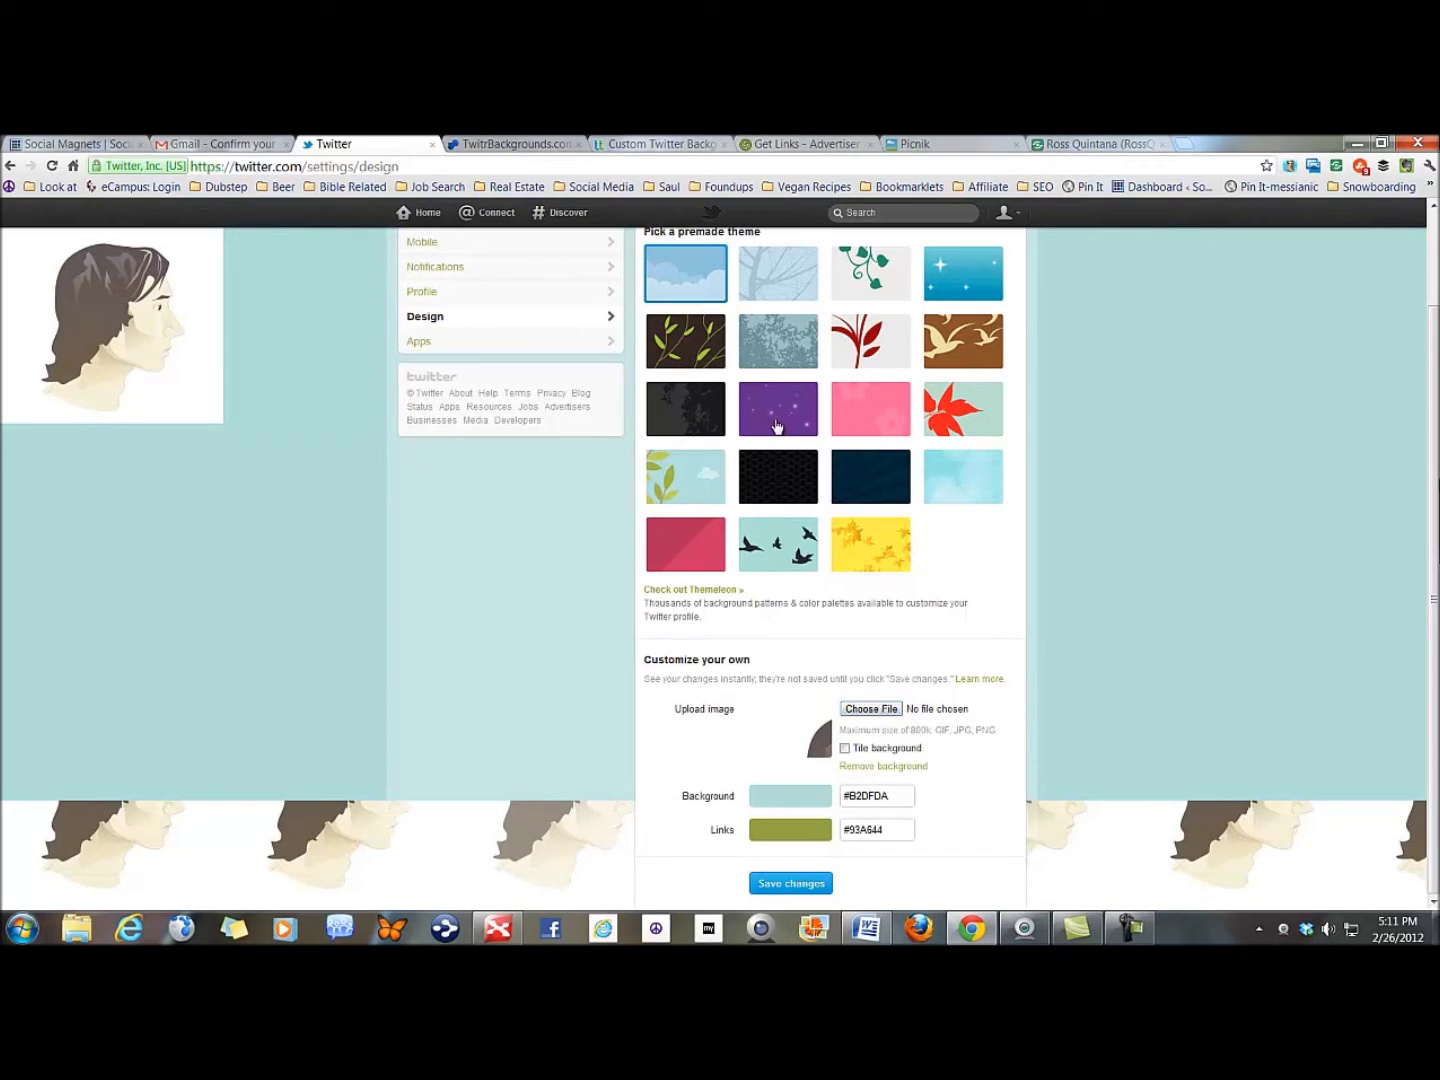
pyautogui.click(707, 282)
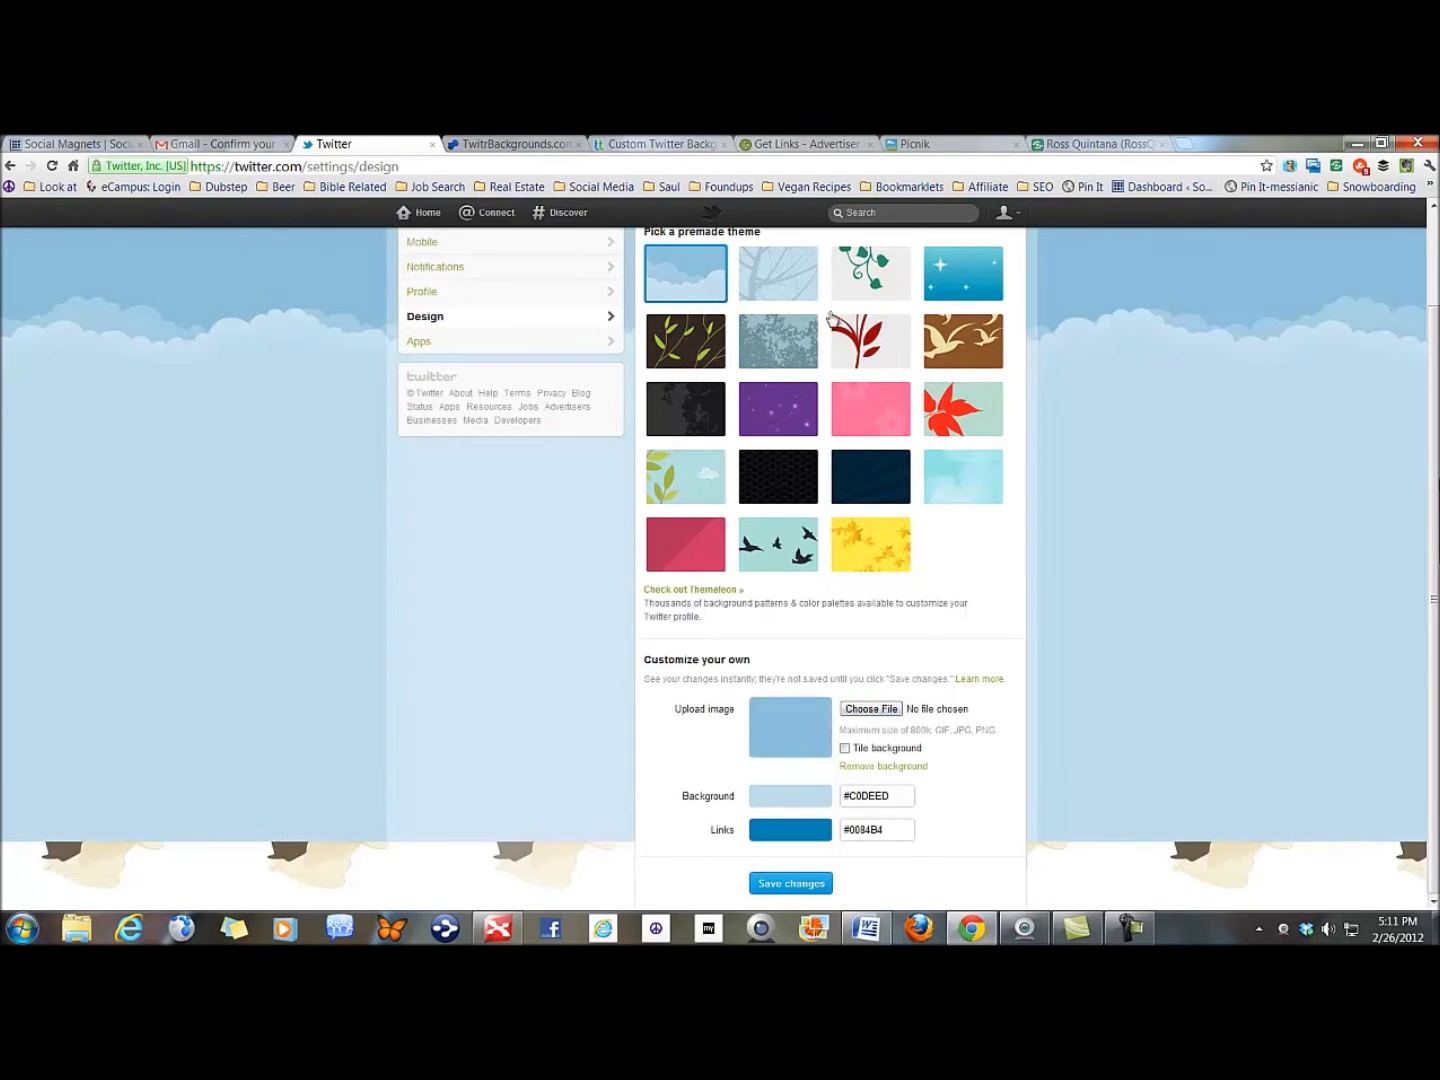
pyautogui.click(698, 349)
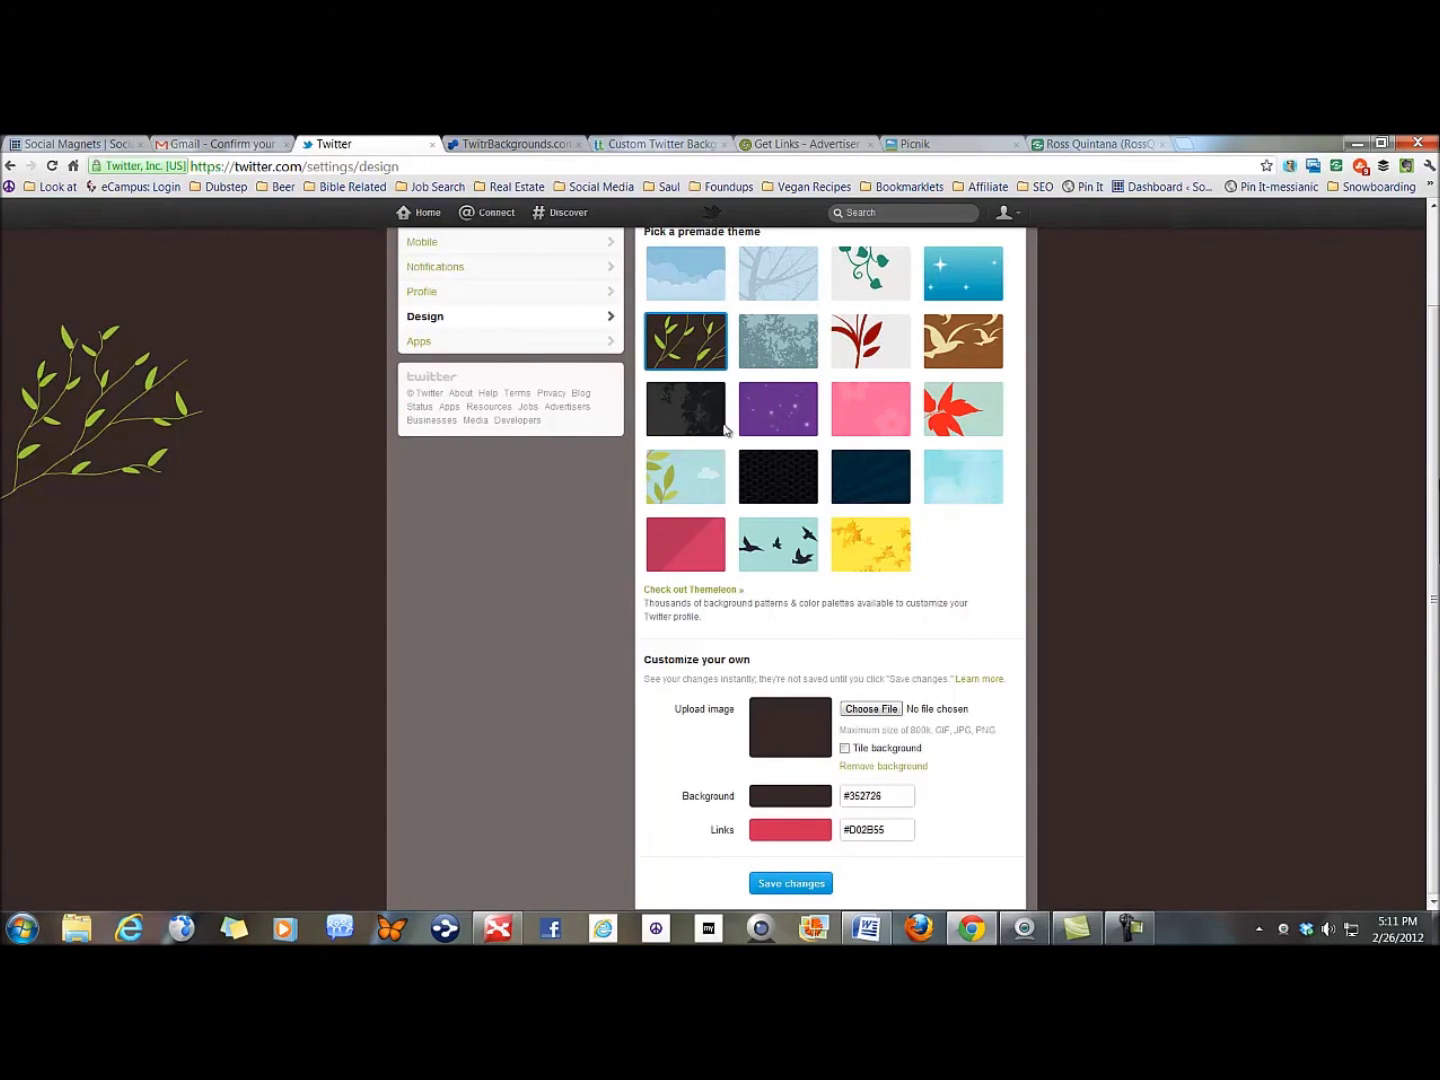
pyautogui.click(869, 423)
pyautogui.click(956, 427)
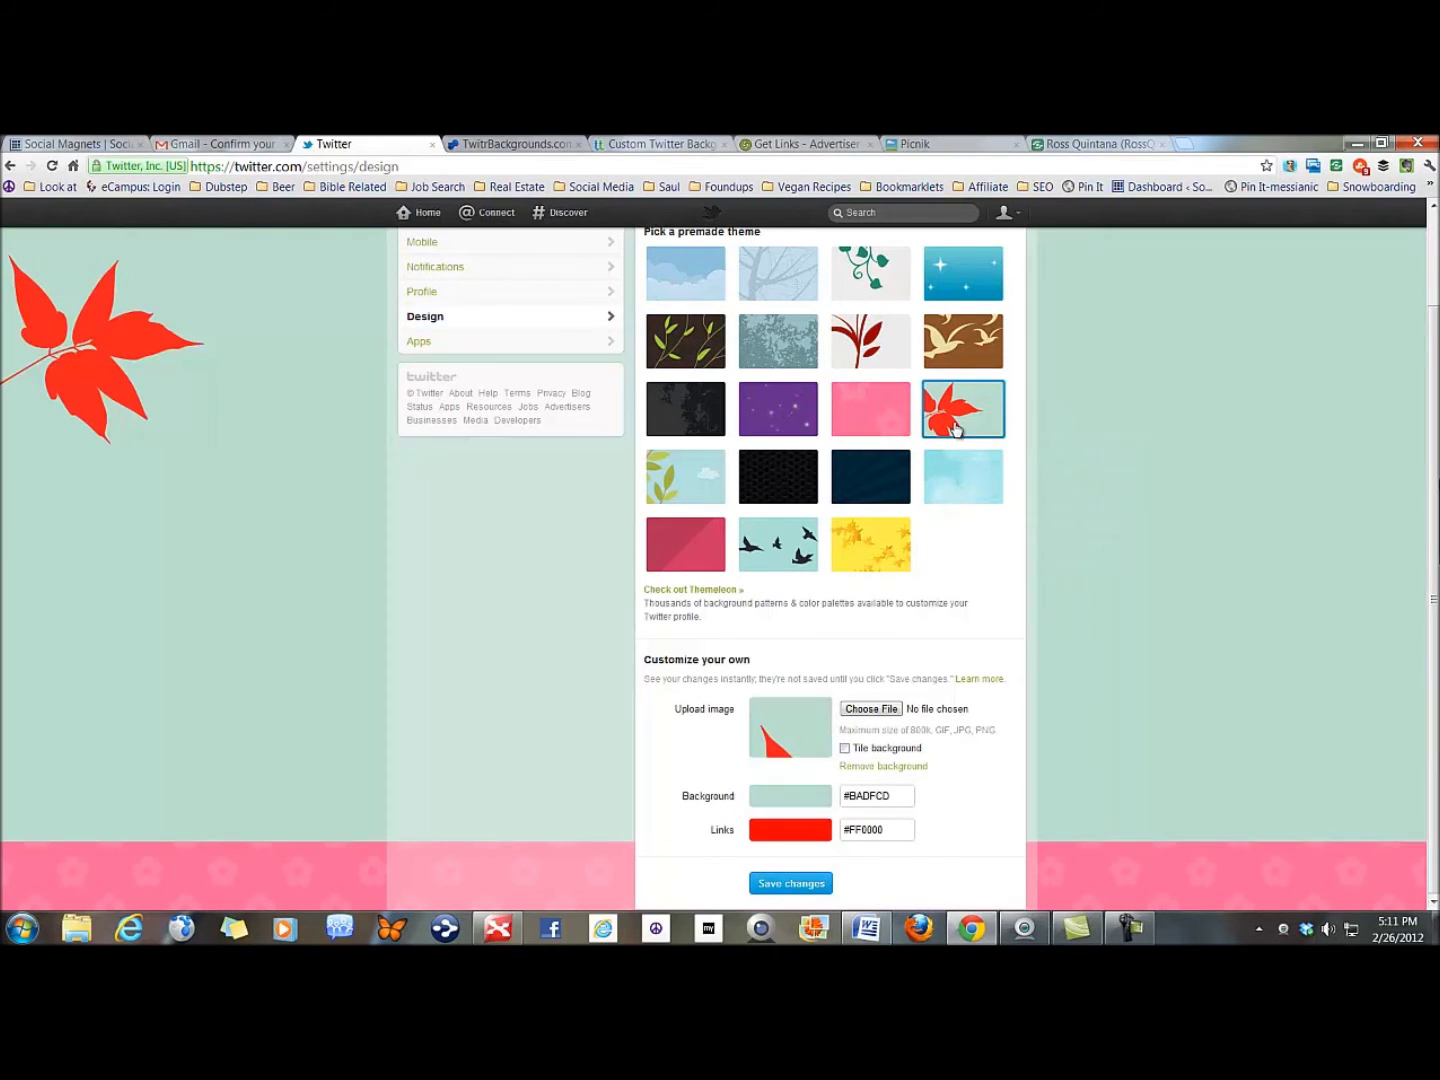
# - Preview the light blue sky, yellow leaves, crimson and purple starry themes, ending on sky-and-clouds
pyautogui.click(970, 478)
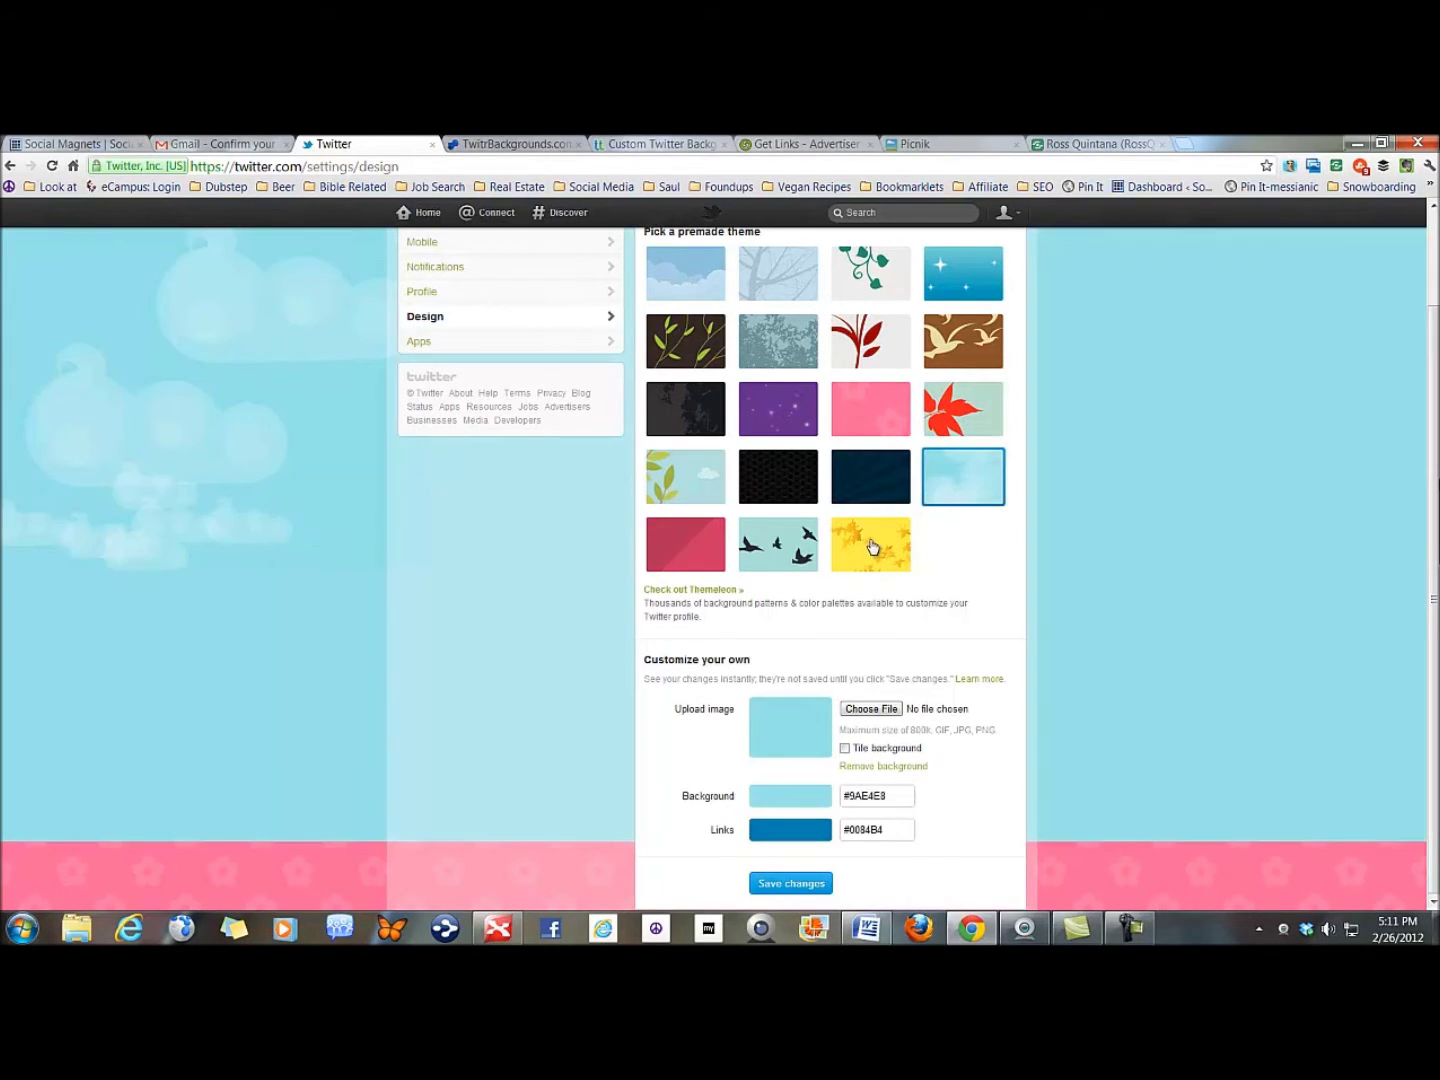
pyautogui.click(873, 549)
pyautogui.click(692, 550)
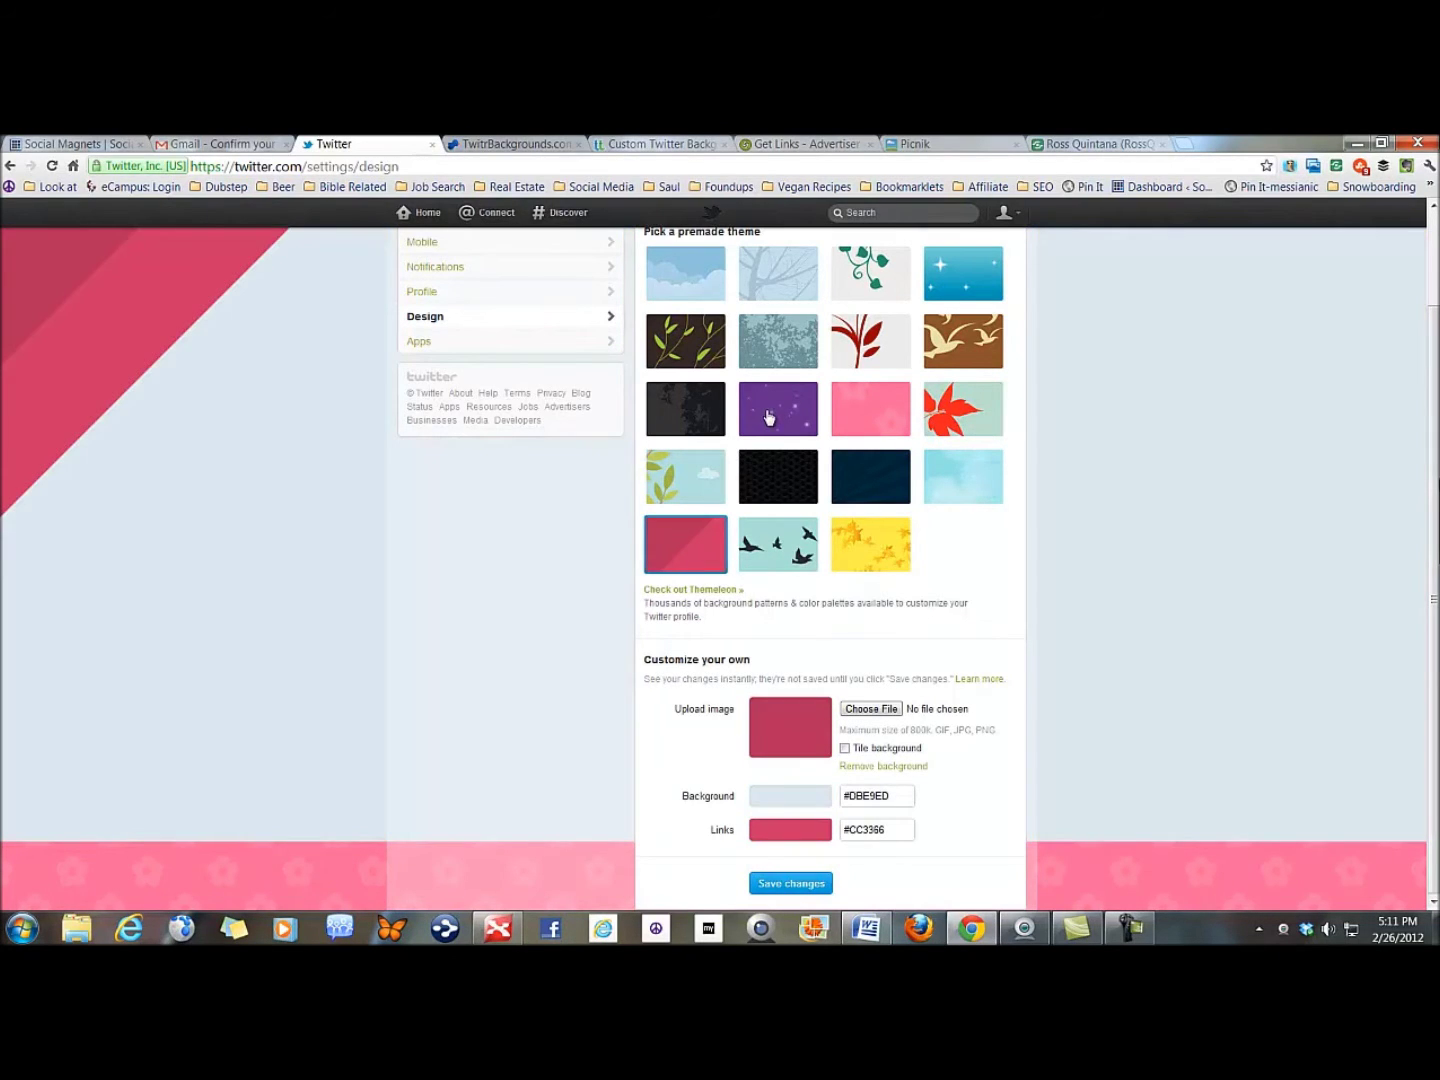
pyautogui.click(769, 416)
pyautogui.click(701, 284)
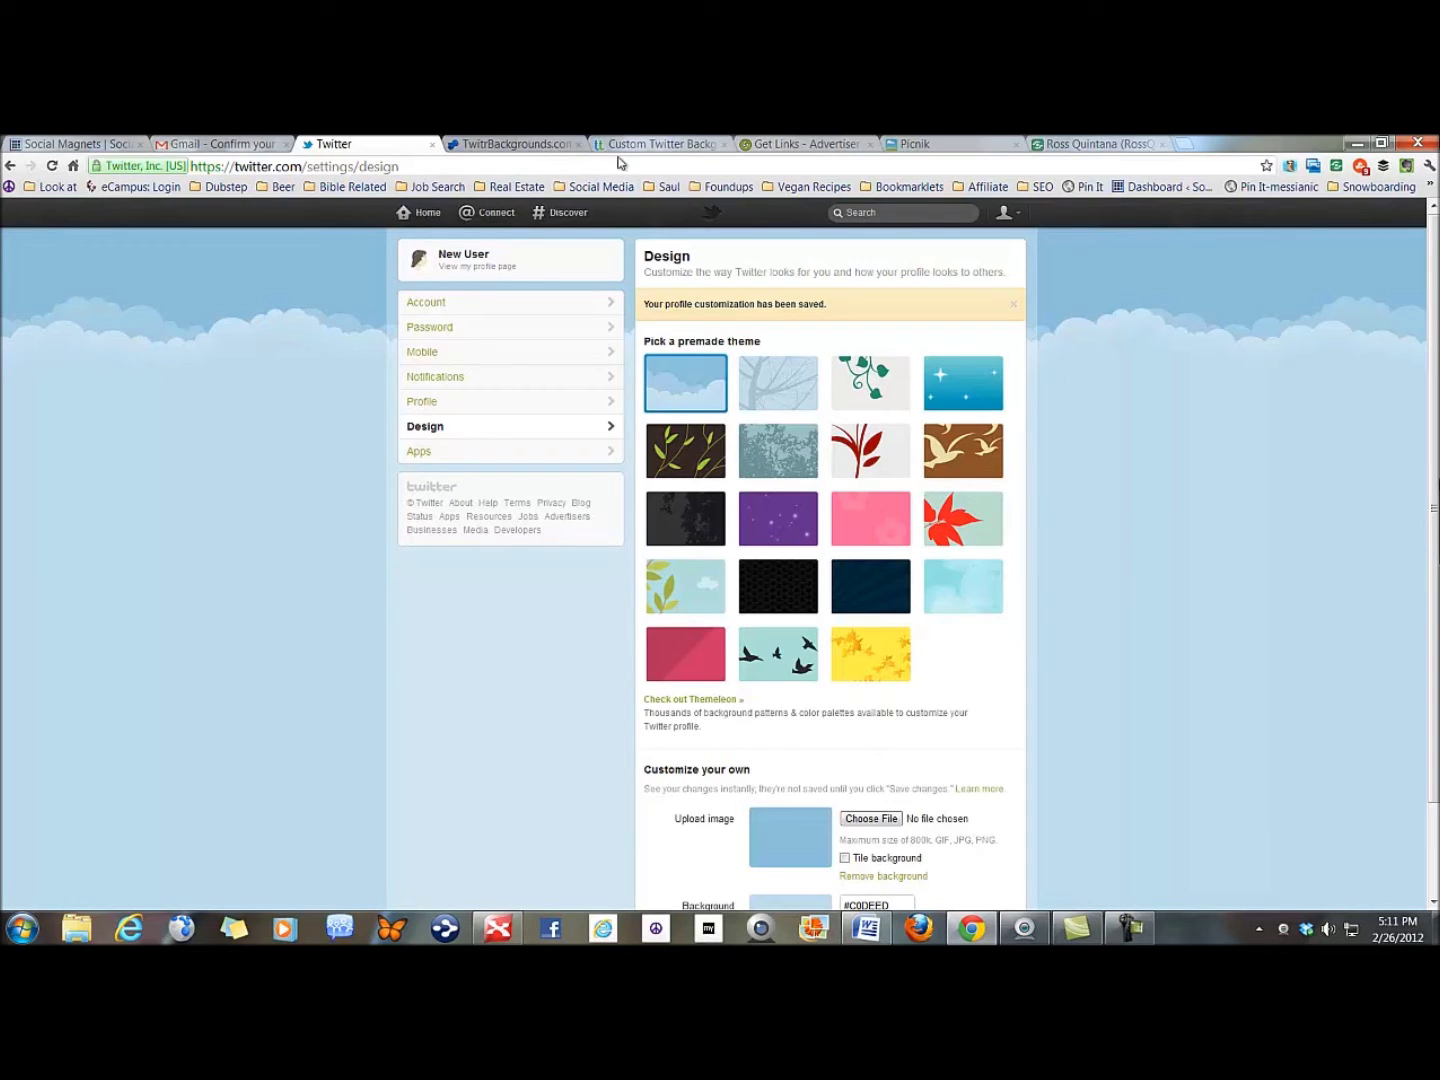
# - Browse the TwitrBackgrounds.com Custom Design Portfolio examples, then go back to the Twitter tab
pyautogui.click(533, 147)
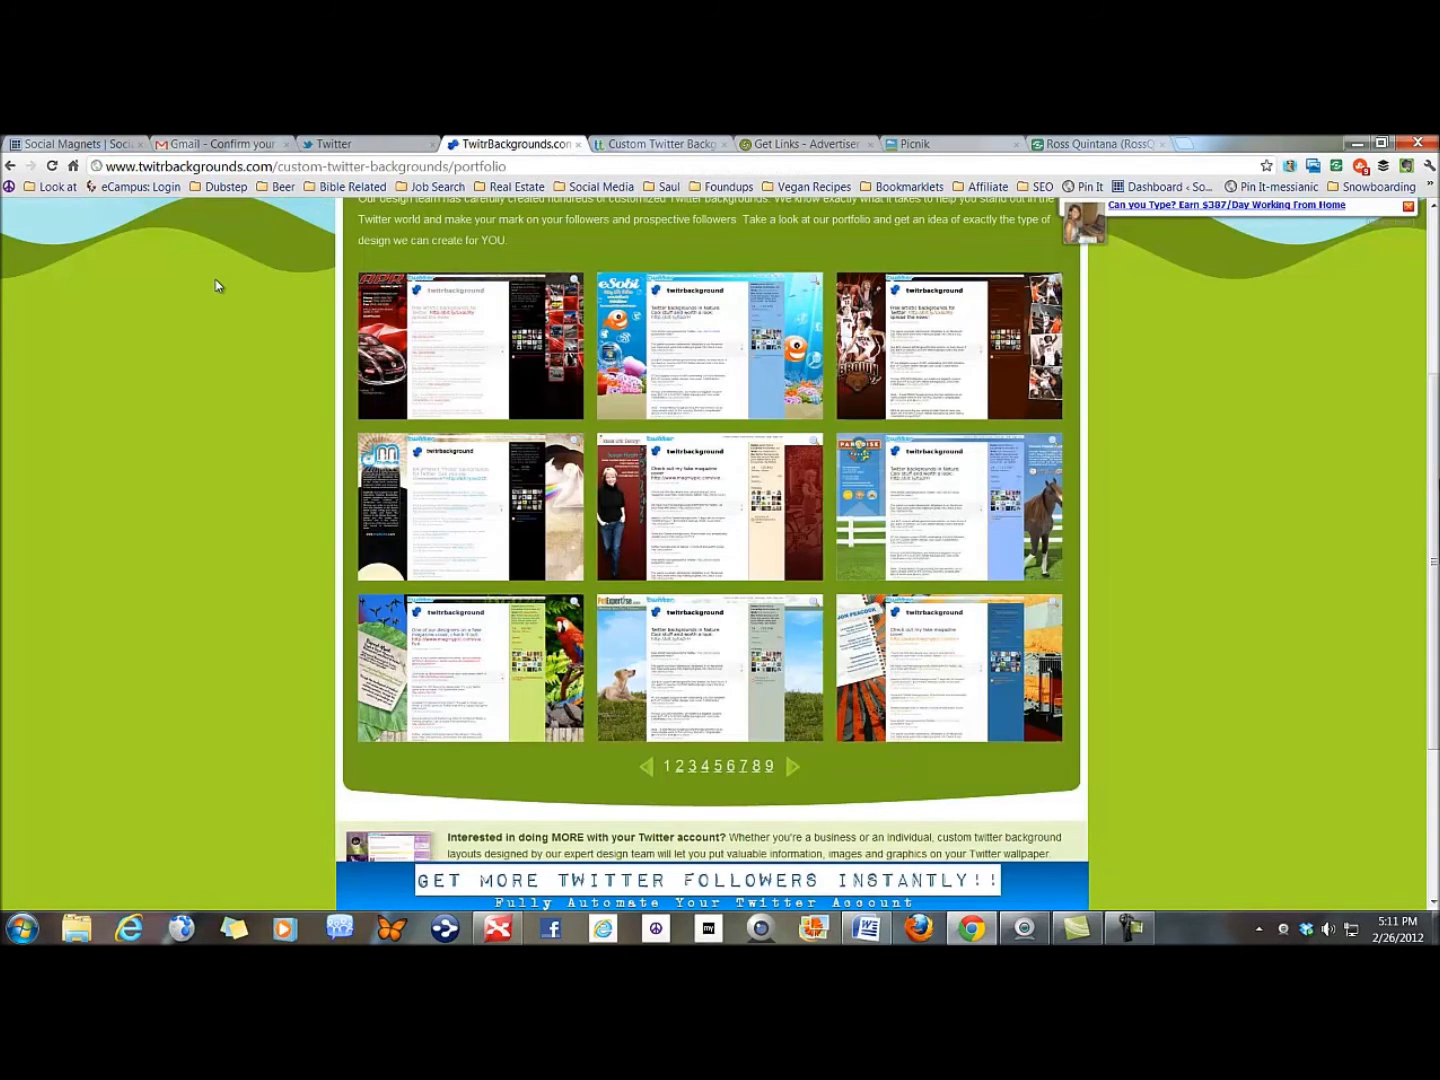
pyautogui.scroll(3, 215, 286)
pyautogui.scroll(1, 215, 286)
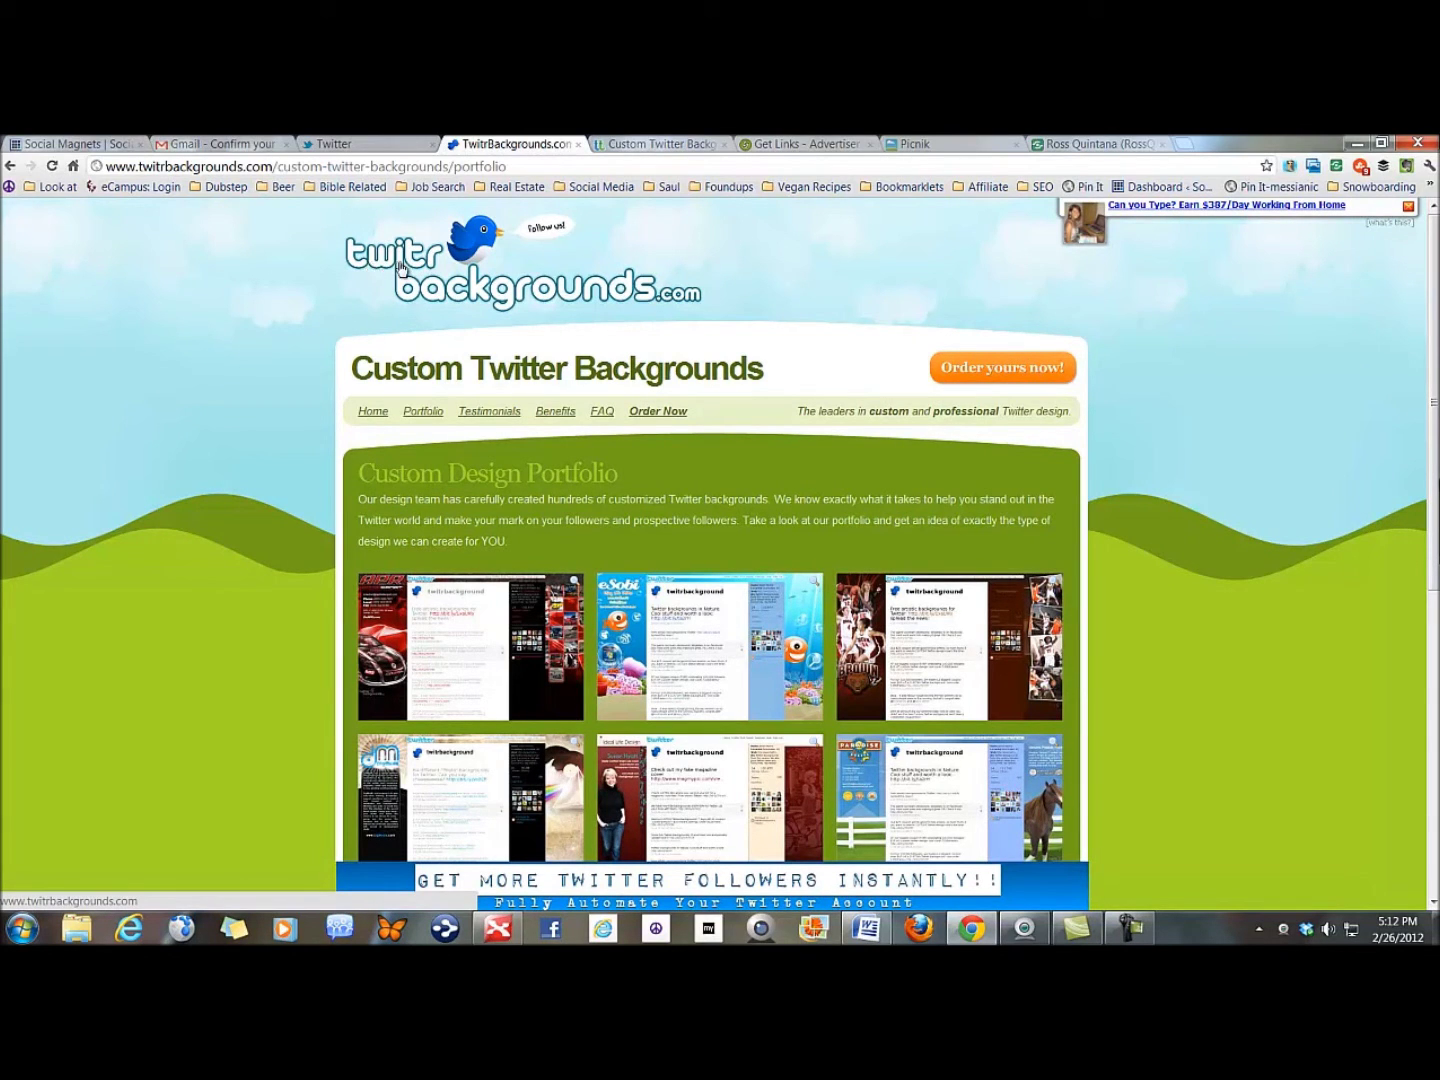
pyautogui.scroll(-3, 225, 385)
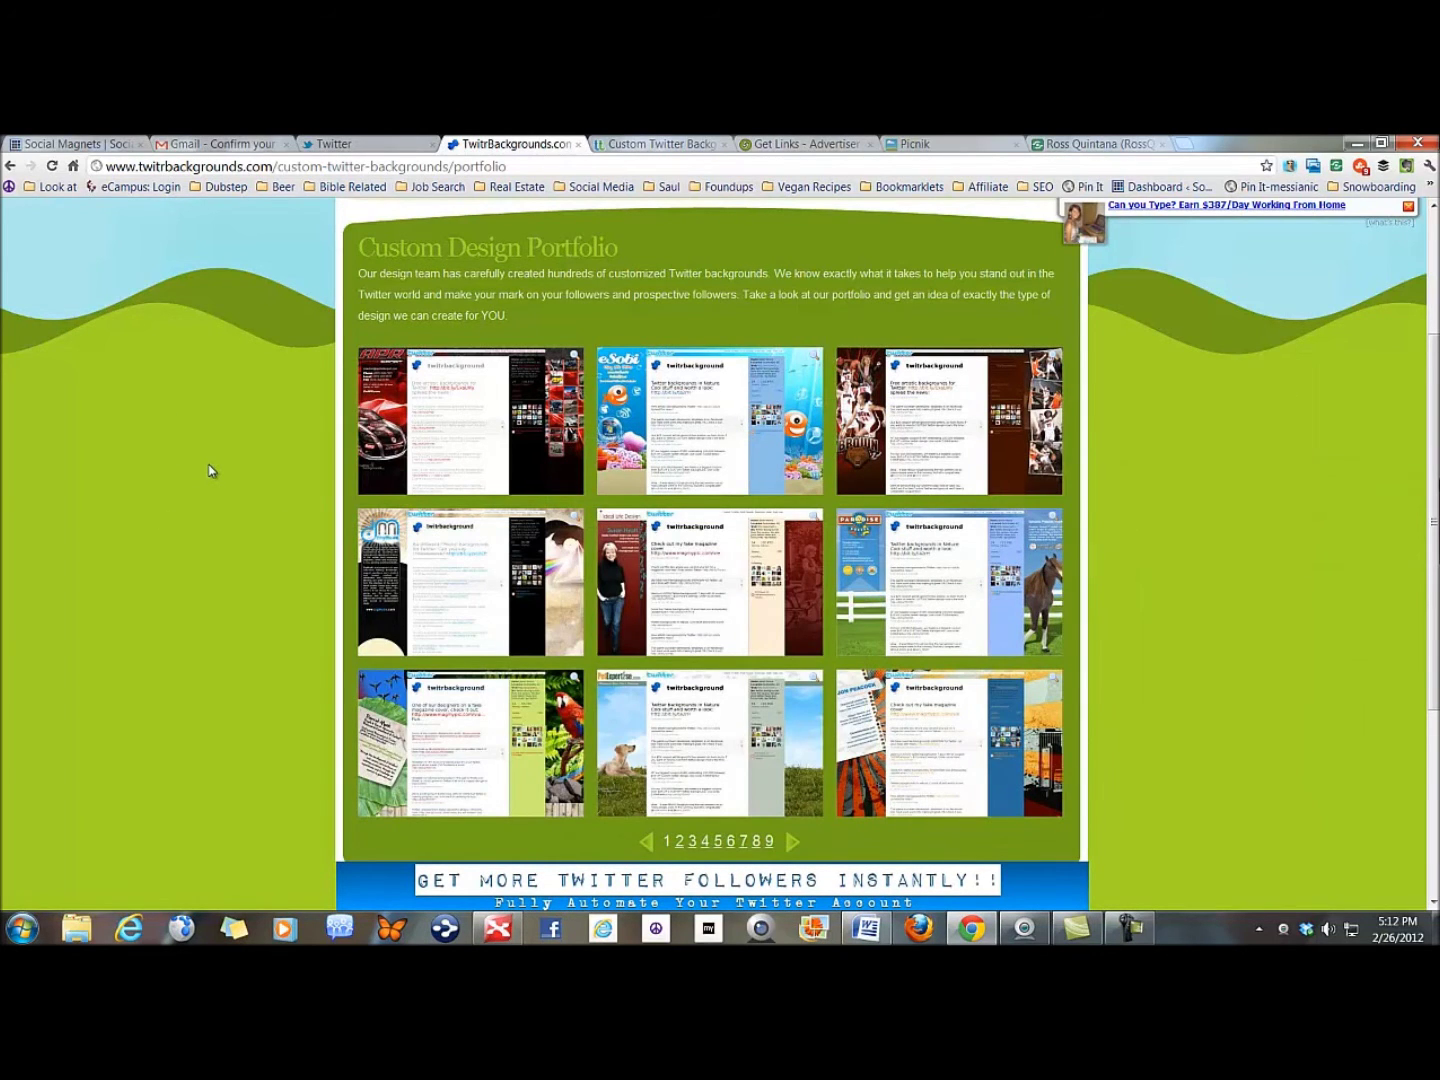
pyautogui.scroll(3, 209, 470)
pyautogui.scroll(2, 209, 470)
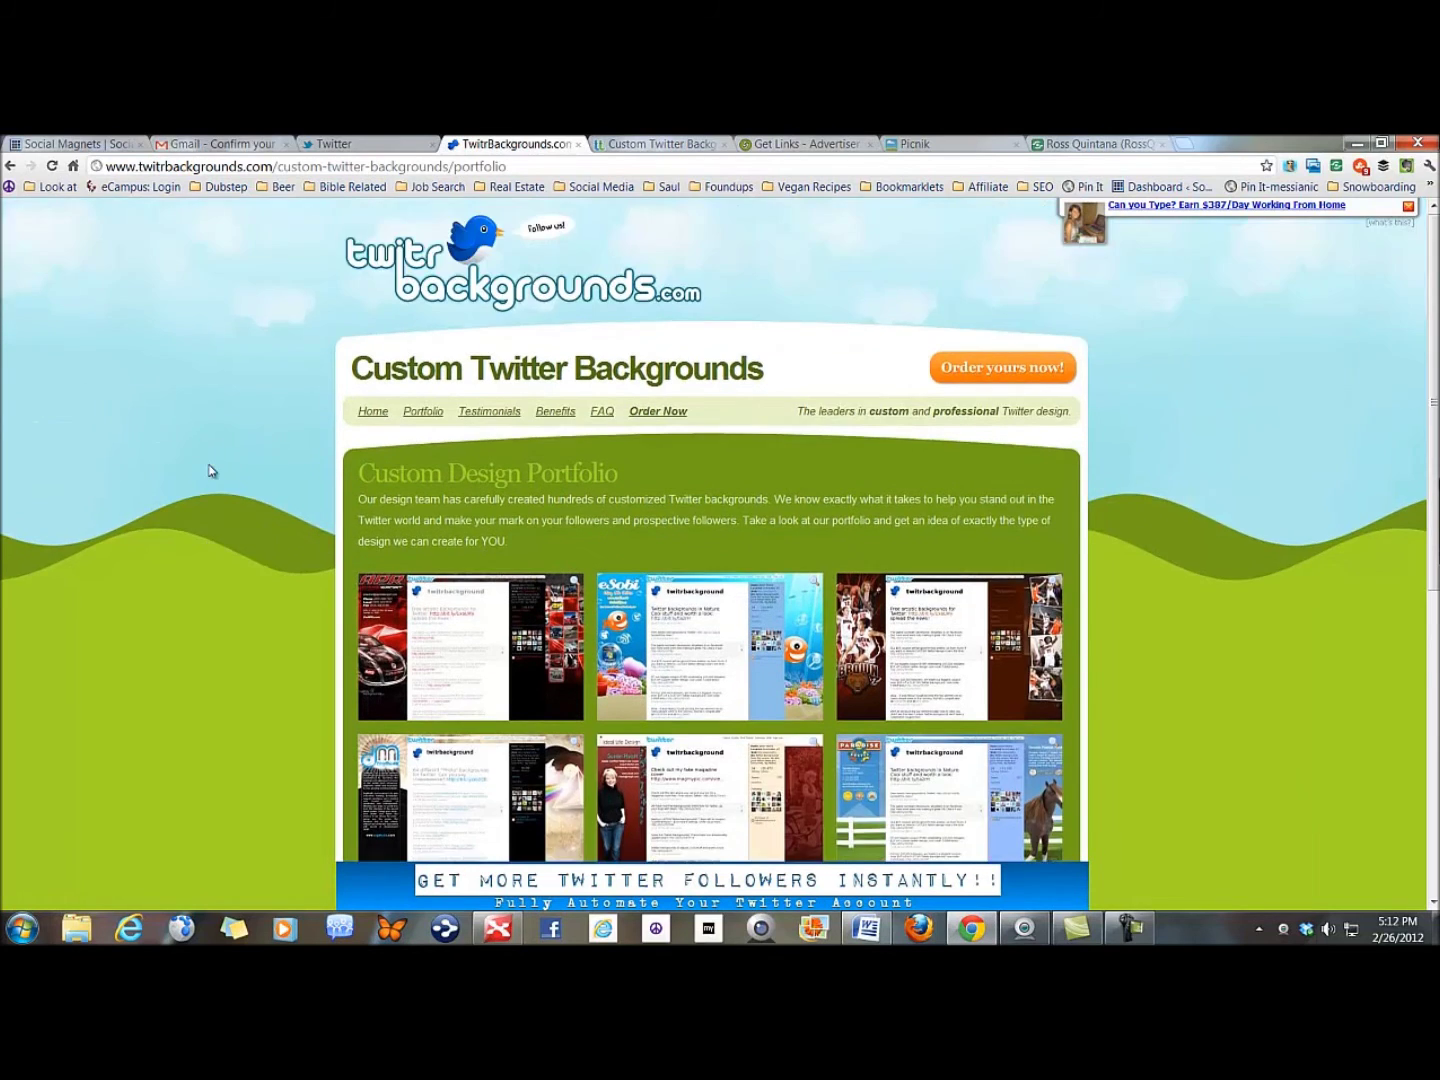
pyautogui.scroll(-2, 209, 470)
pyautogui.scroll(2, 211, 470)
pyautogui.scroll(-2, 210, 471)
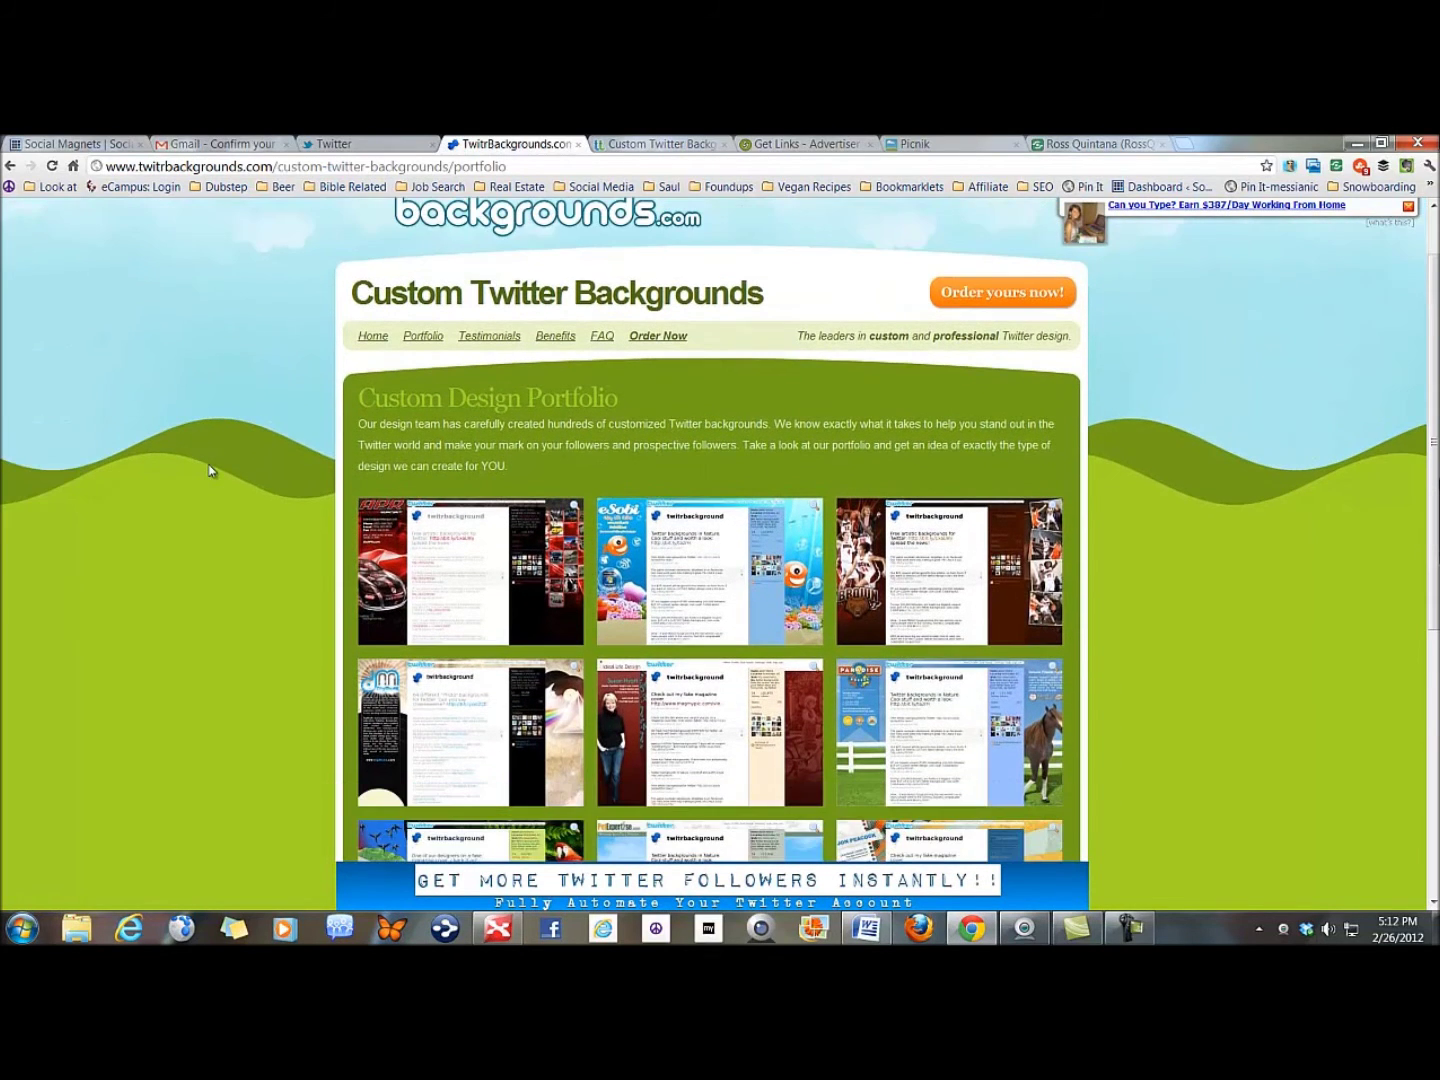
pyautogui.scroll(-2, 210, 470)
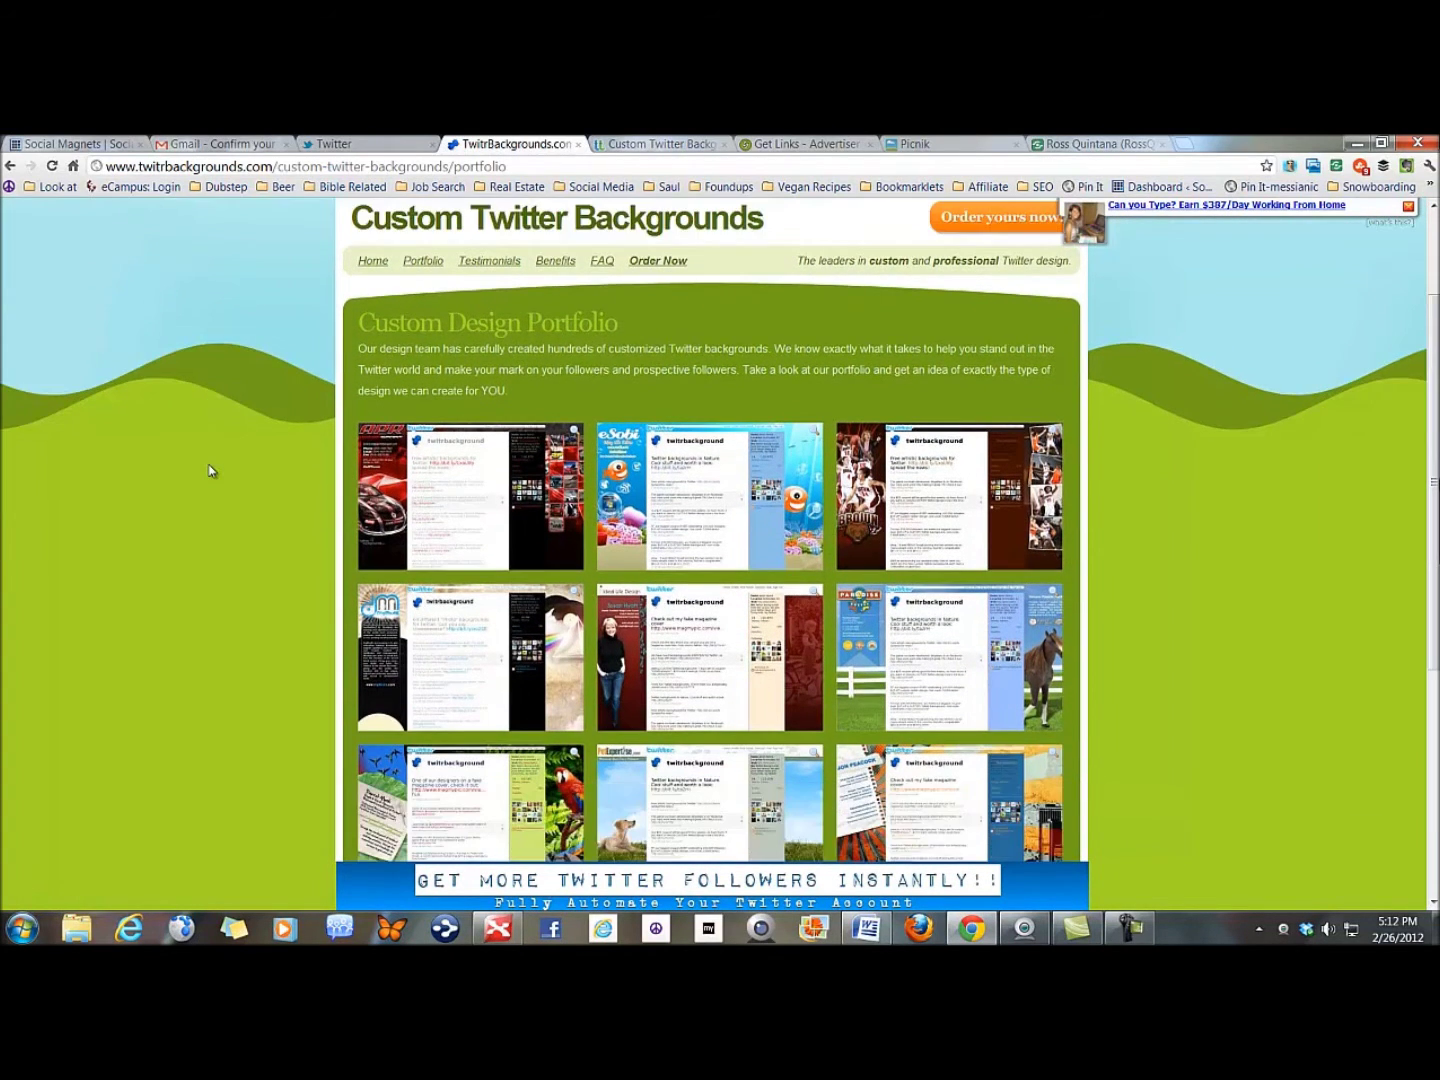
pyautogui.scroll(-2, 210, 471)
pyautogui.scroll(-2, 209, 470)
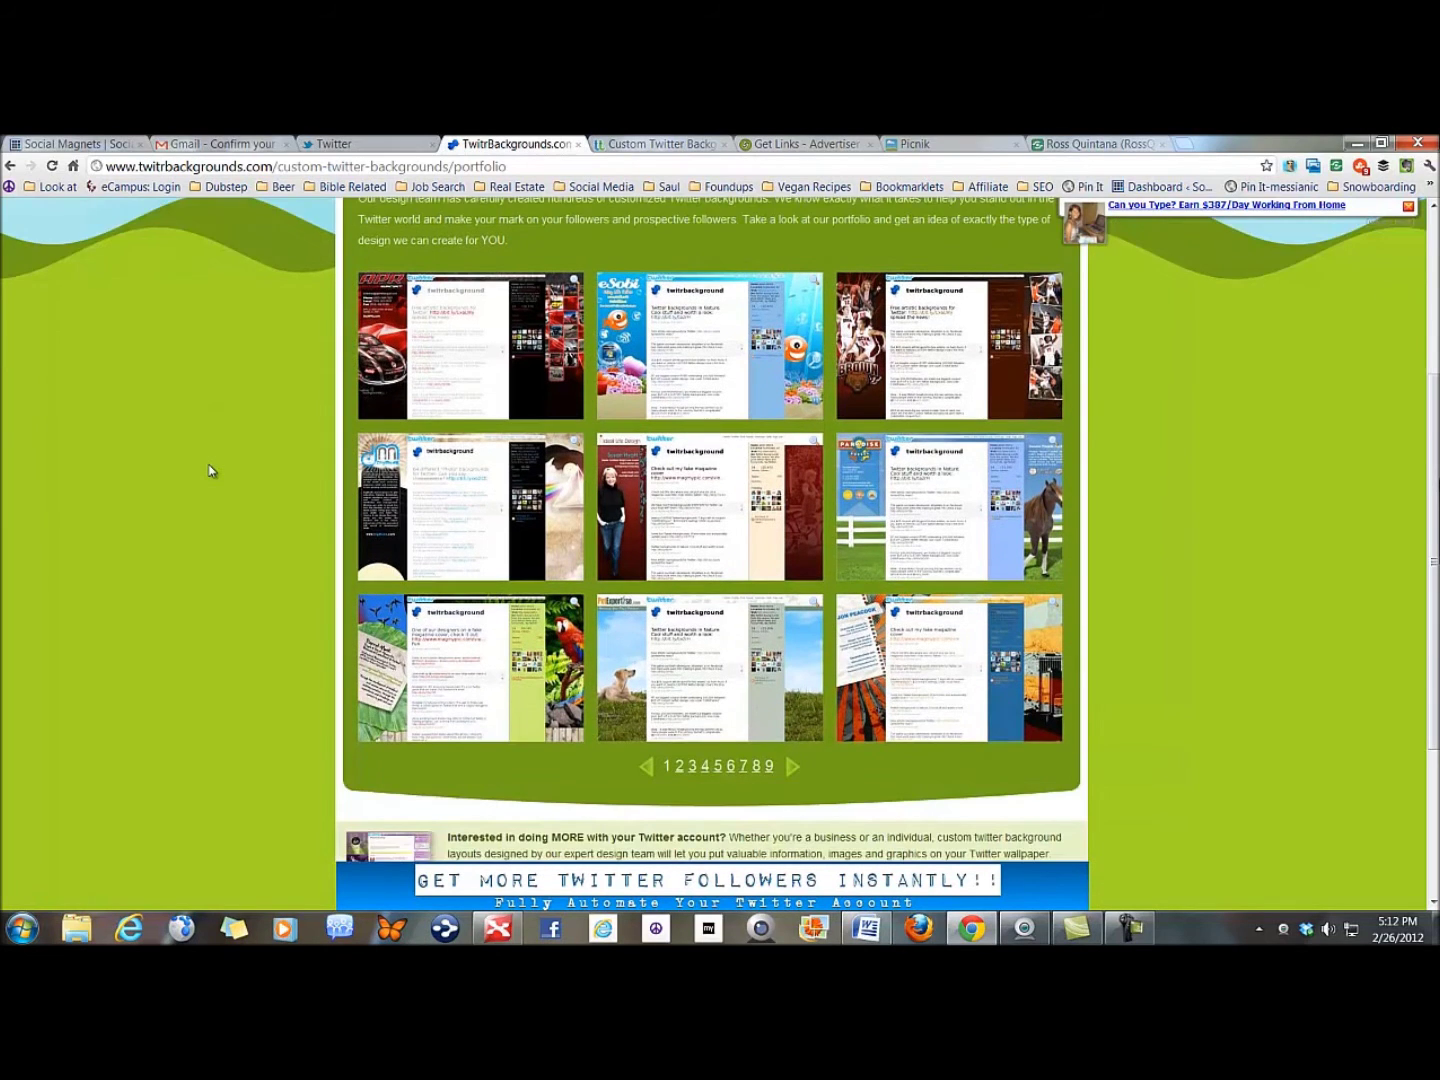
pyautogui.scroll(-4, 209, 470)
pyautogui.scroll(6, 209, 471)
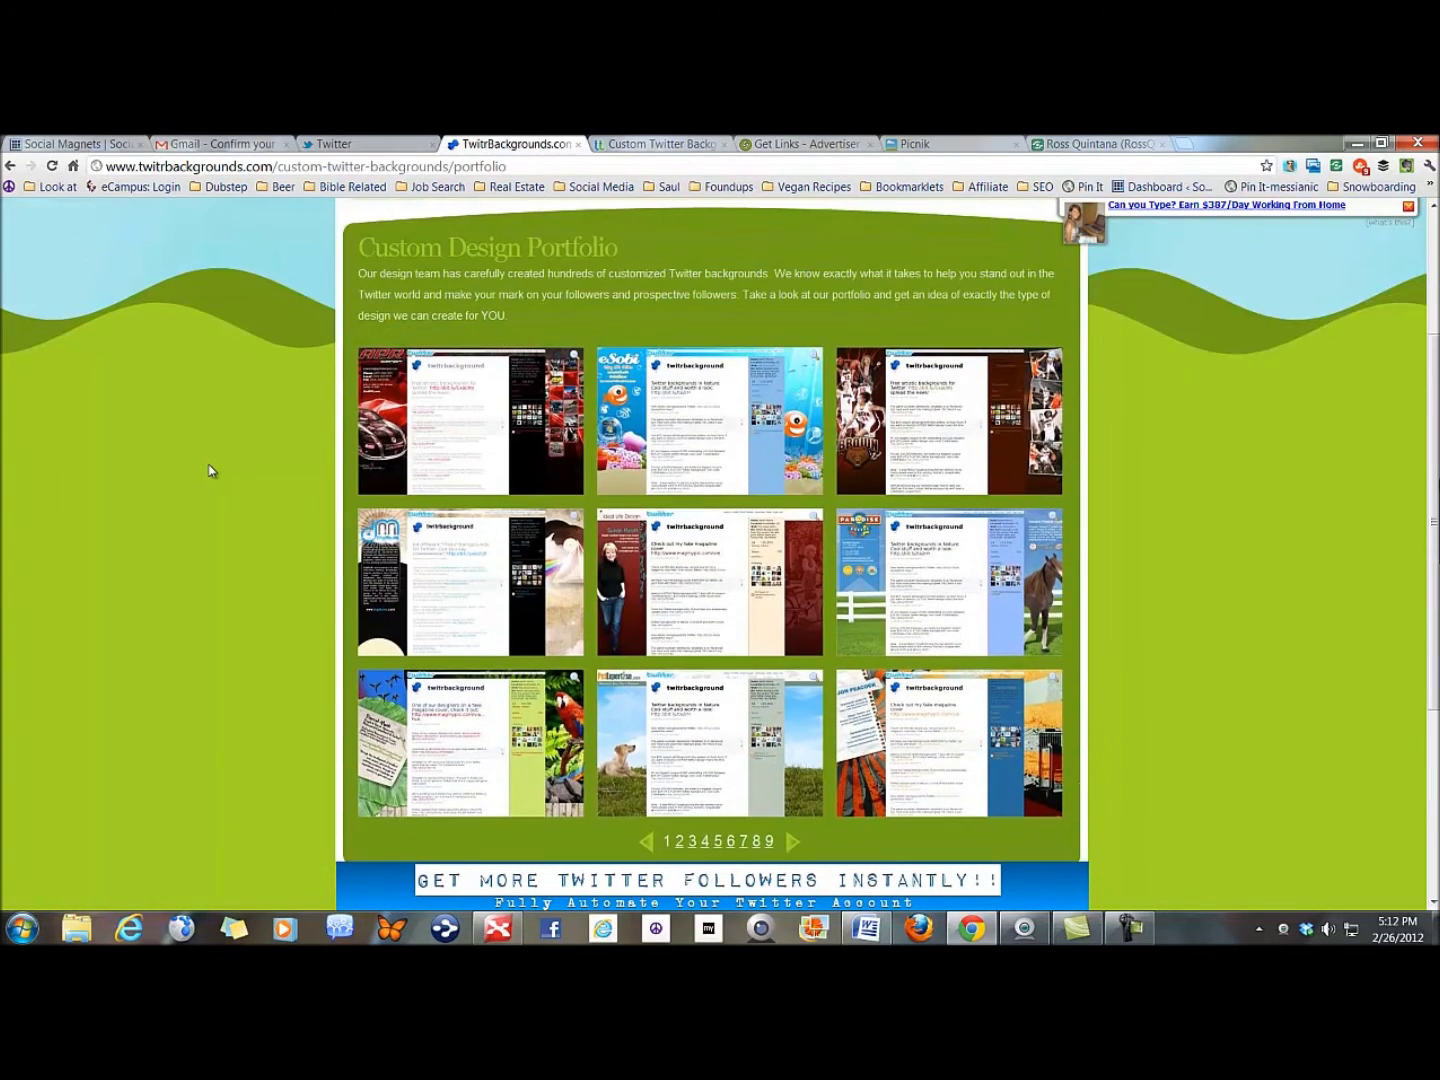
pyautogui.scroll(5, 210, 470)
pyautogui.scroll(-3, 209, 471)
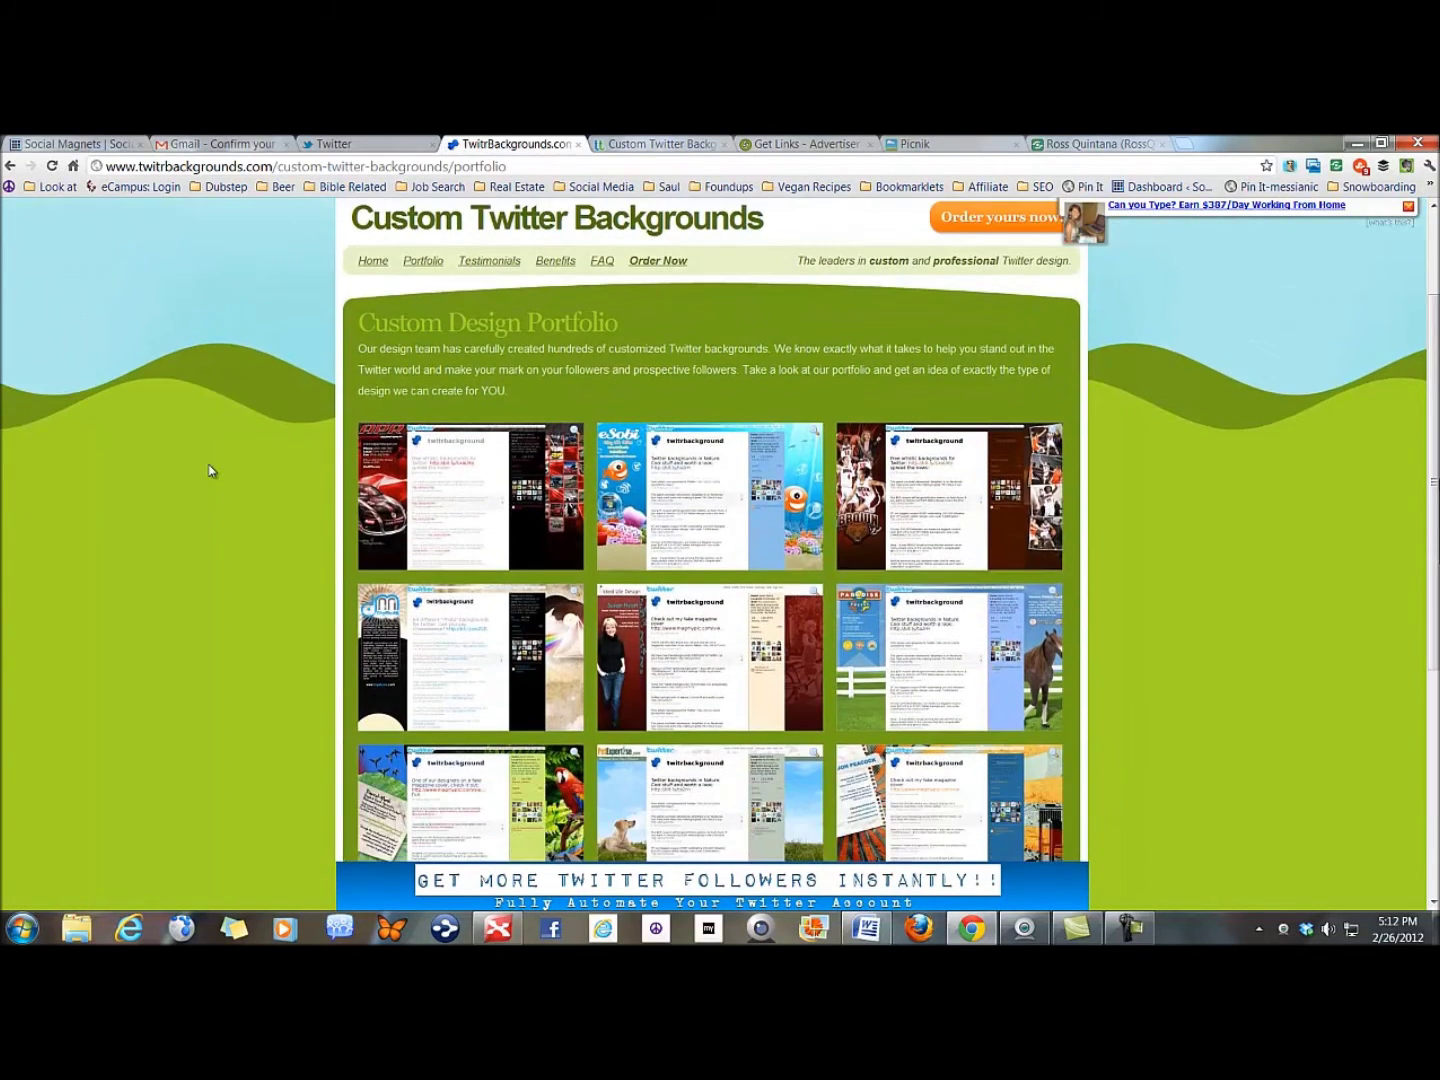
pyautogui.scroll(-2, 210, 471)
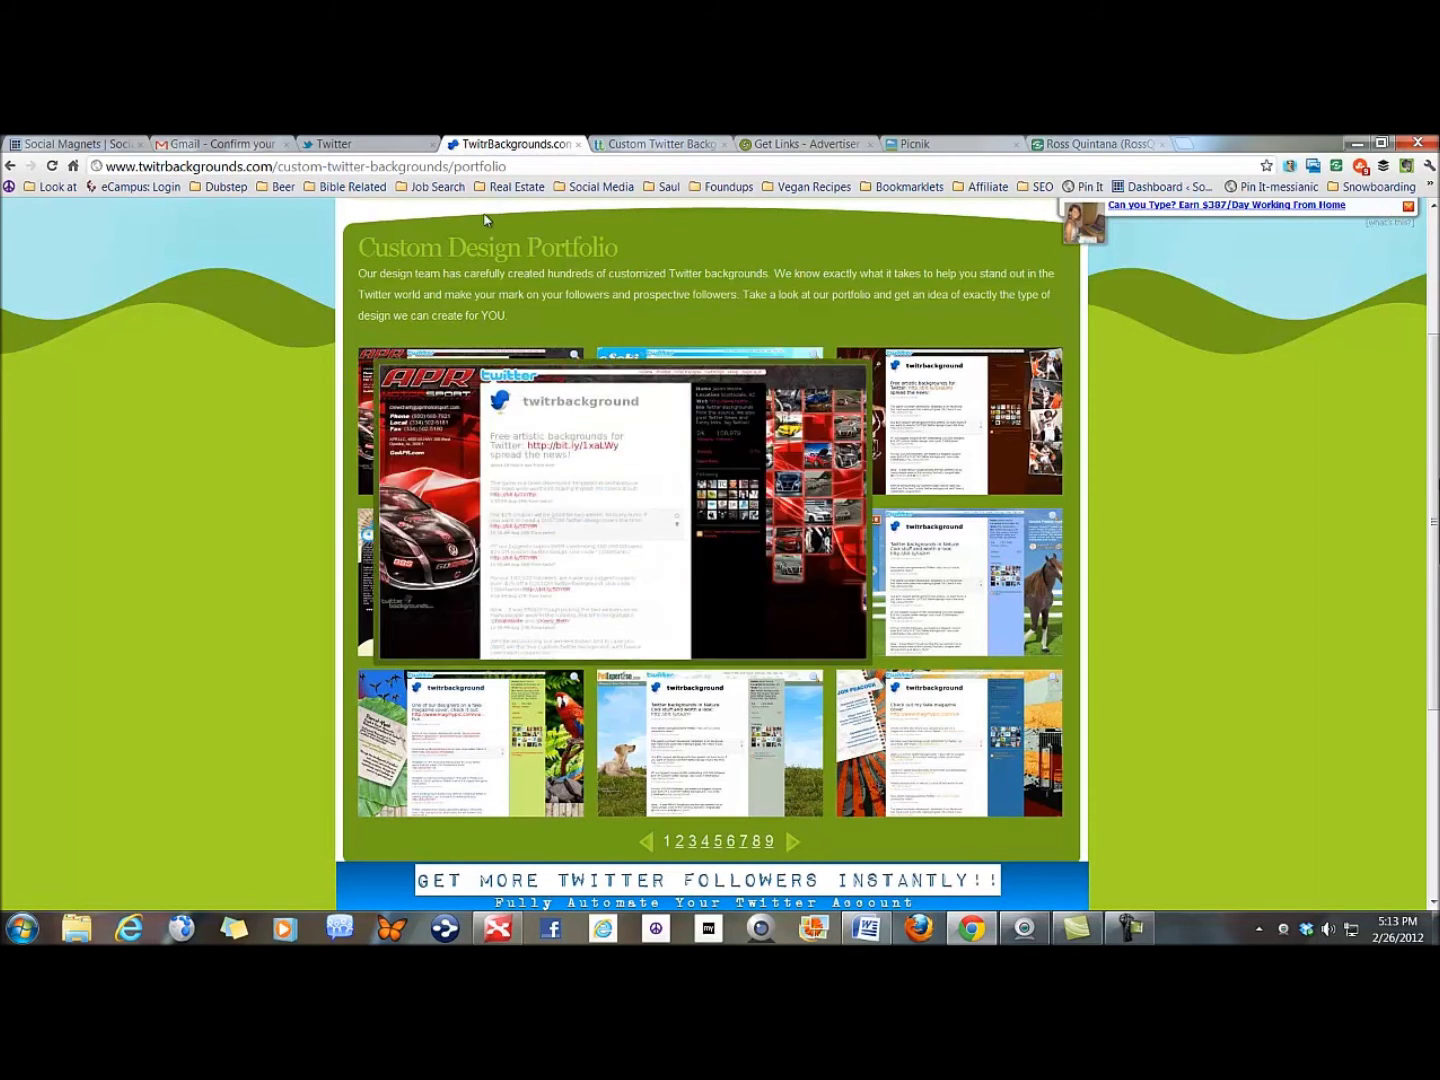
pyautogui.click(395, 146)
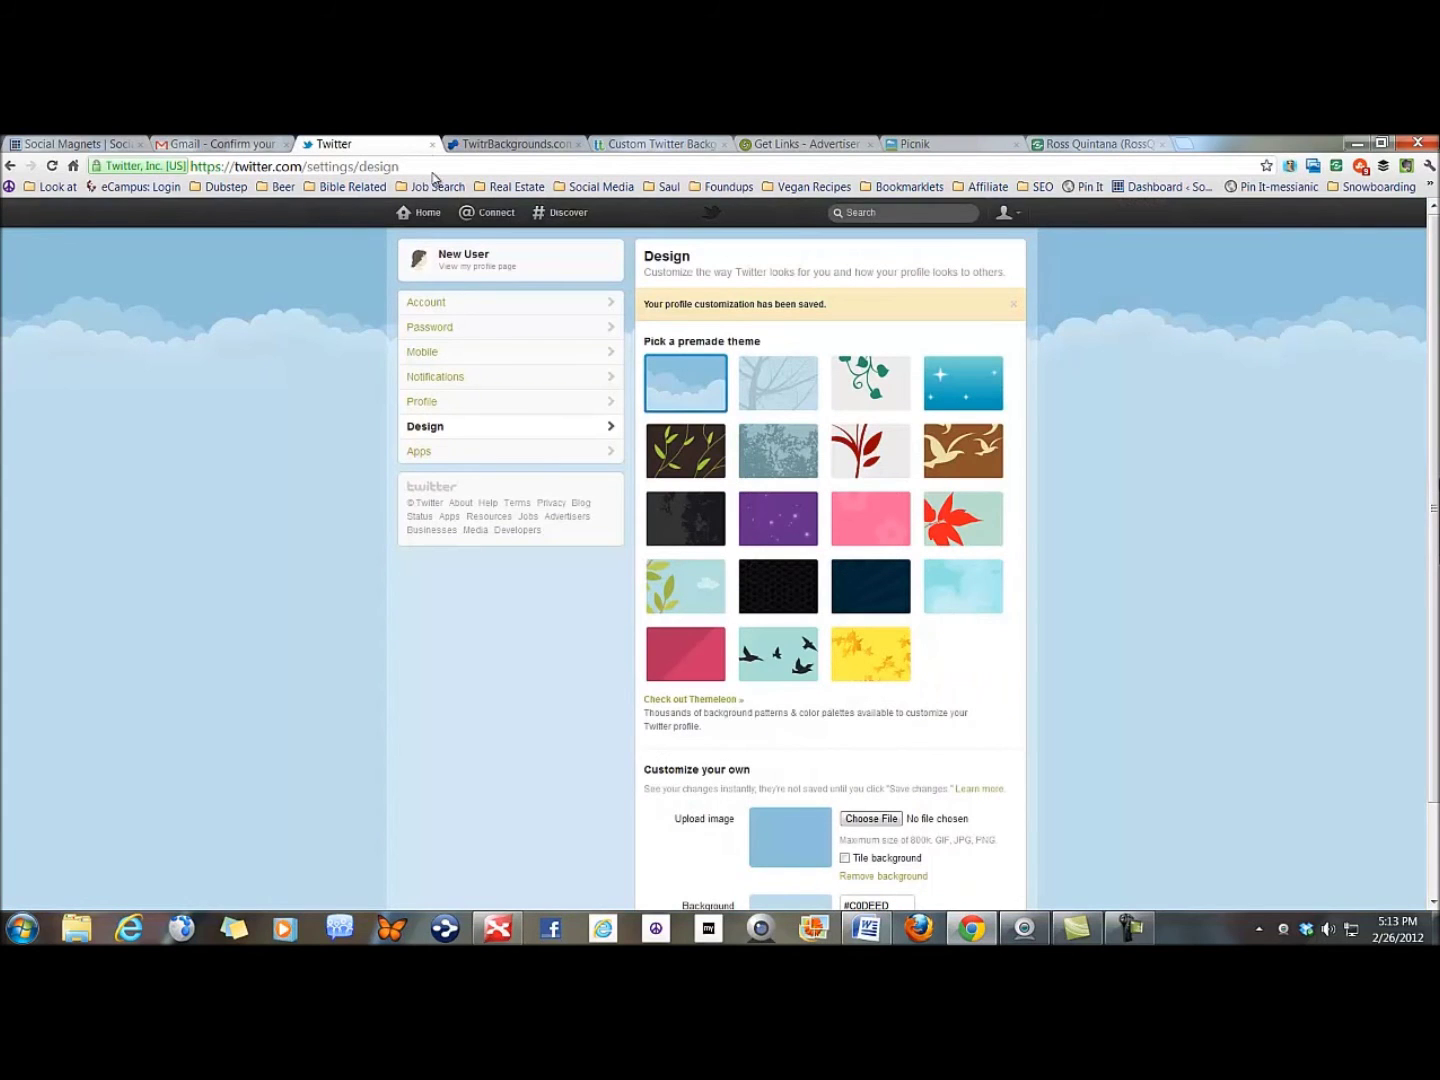